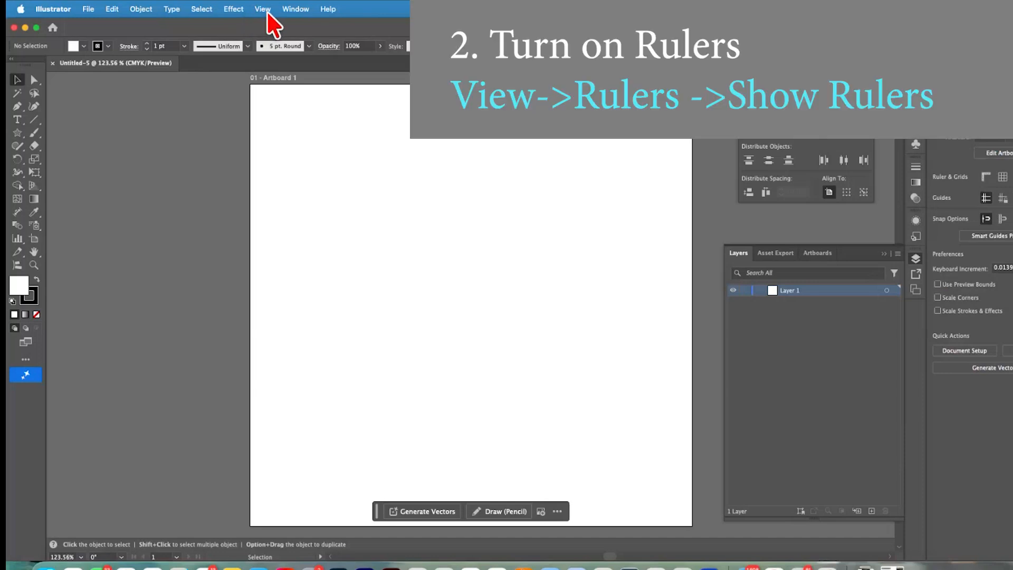
# Show the rulers and place a horizontal guide across the artboard at 4 in
pyautogui.click(267, 10)
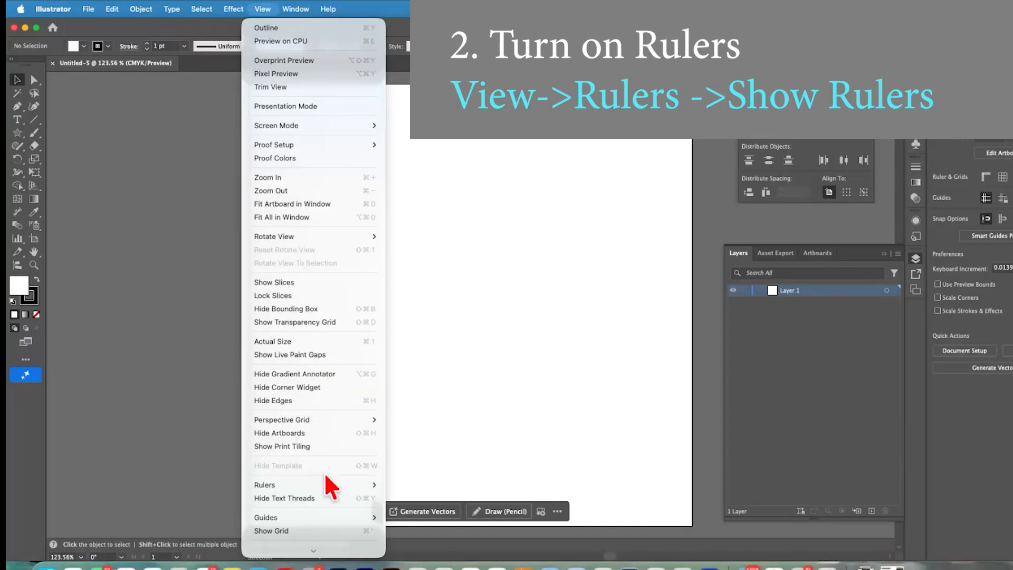
pyautogui.moveTo(328, 483)
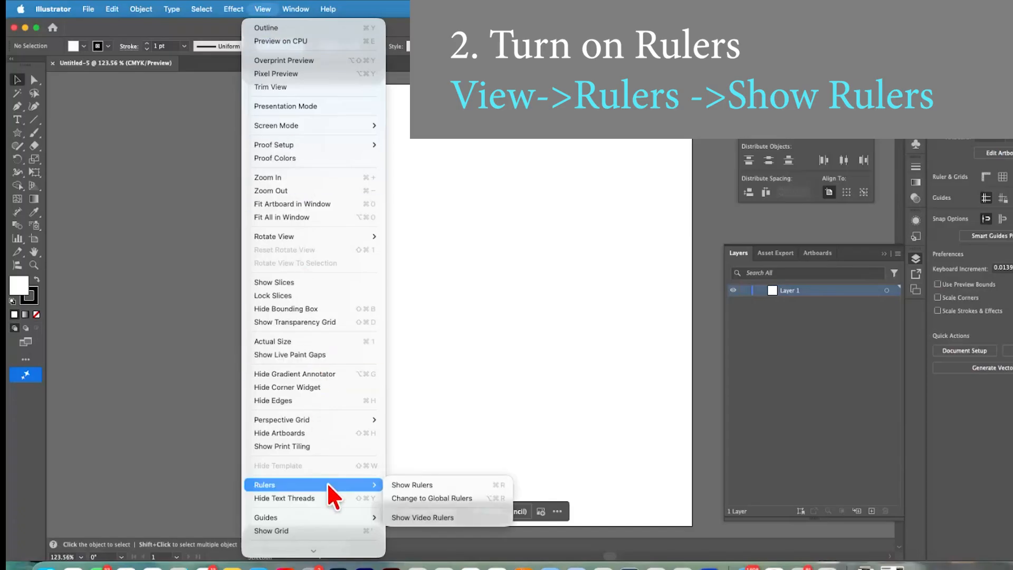
pyautogui.click(425, 489)
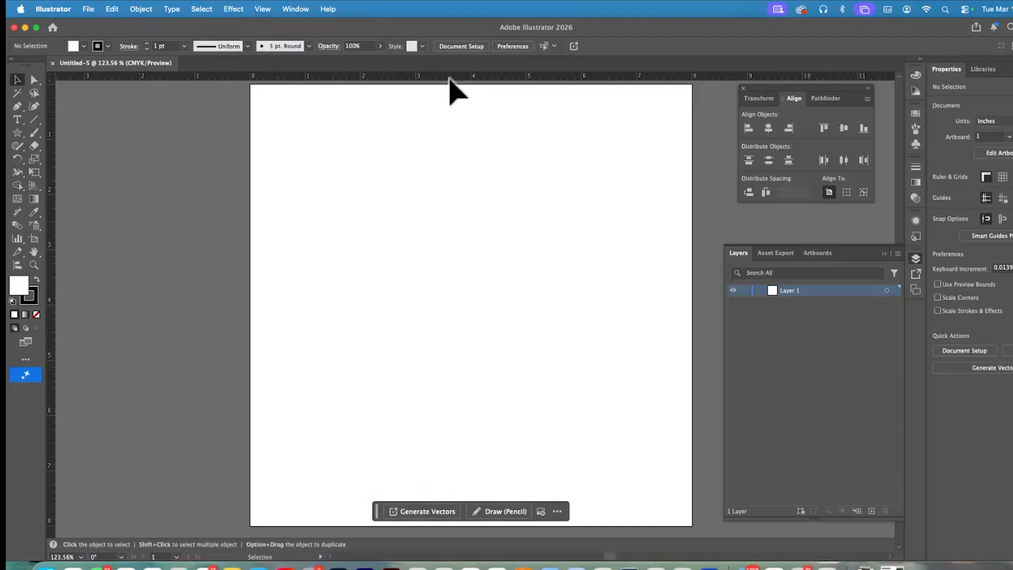
pyautogui.moveTo(448, 79); pyautogui.dragTo(434, 305)
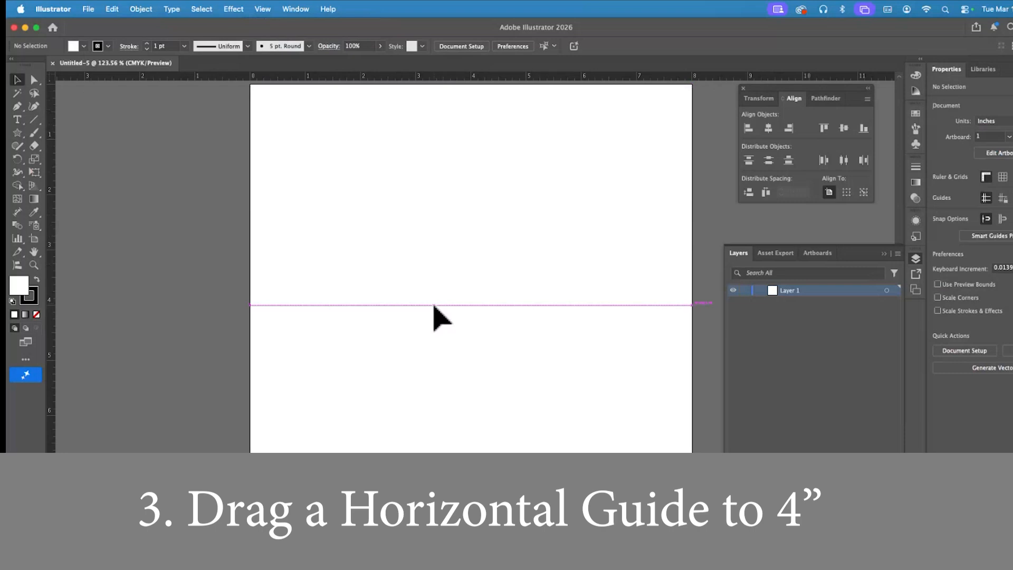
pyautogui.moveTo(434, 305); pyautogui.dragTo(433, 305)
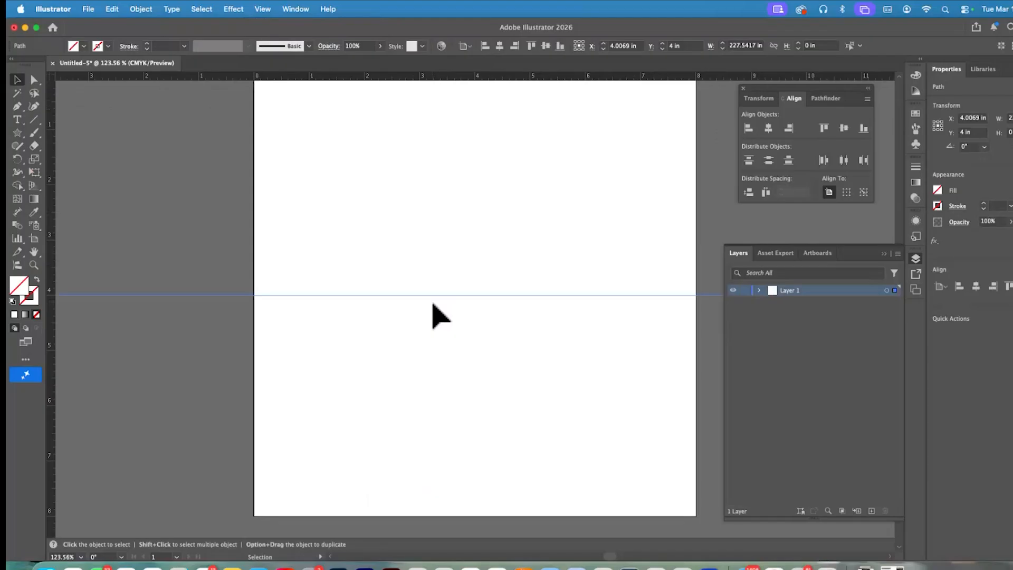
# Create a copy of the horizontal guide rotated by 30°, keeping the original guide
pyautogui.rightClick(470, 295)
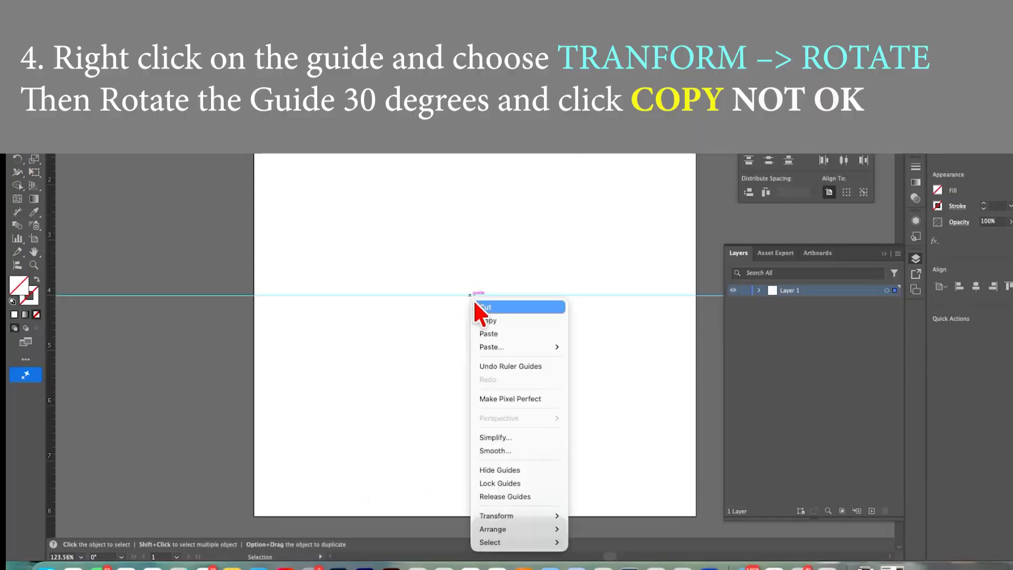
pyautogui.moveTo(536, 511)
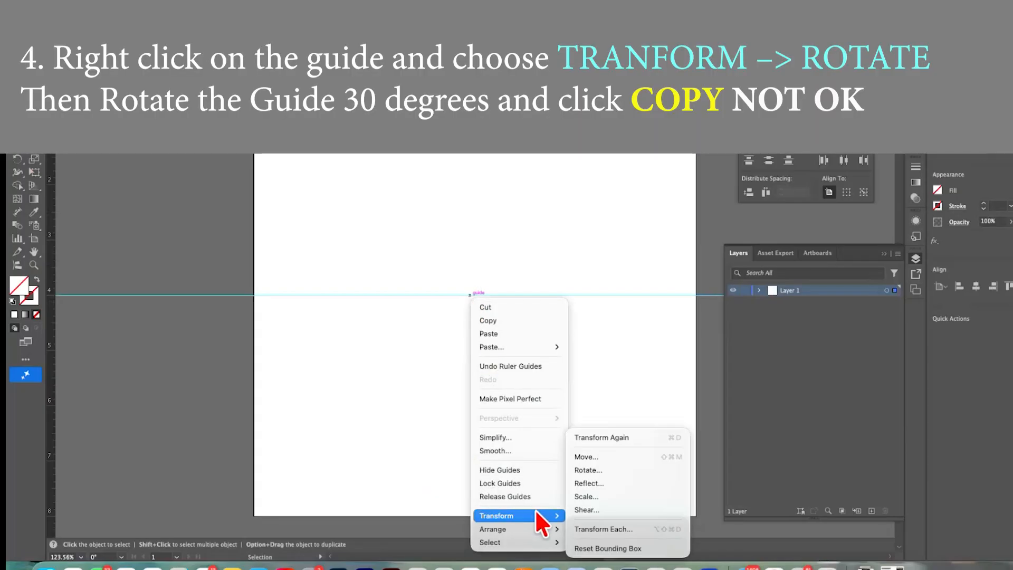
pyautogui.click(622, 471)
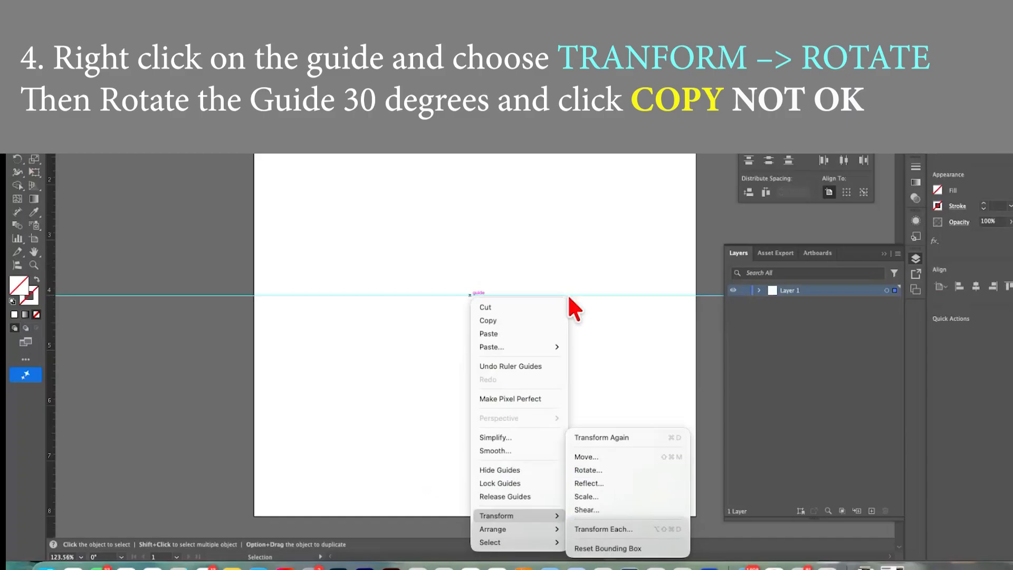
pyautogui.rightClick(578, 295)
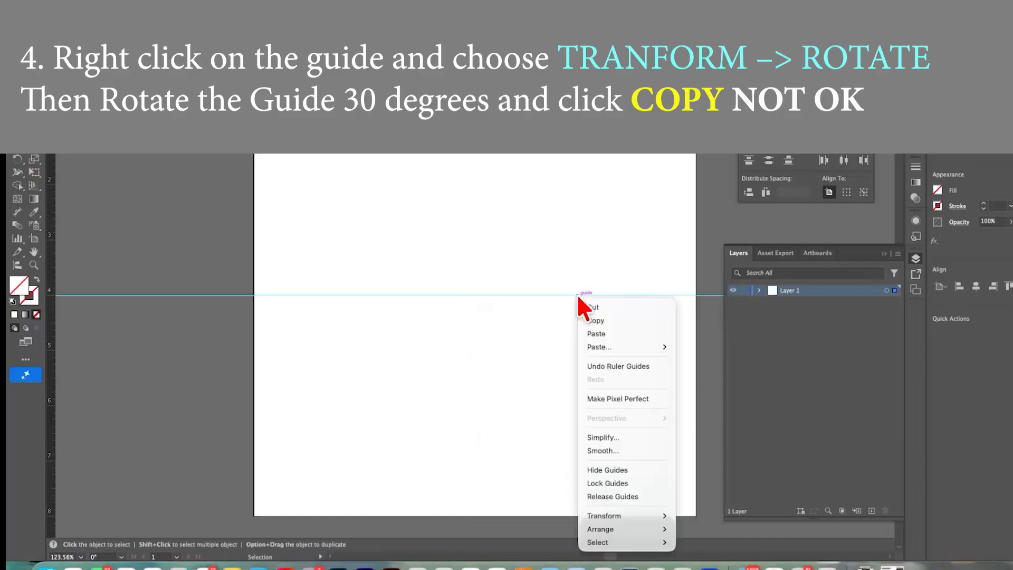
pyautogui.moveTo(633, 514)
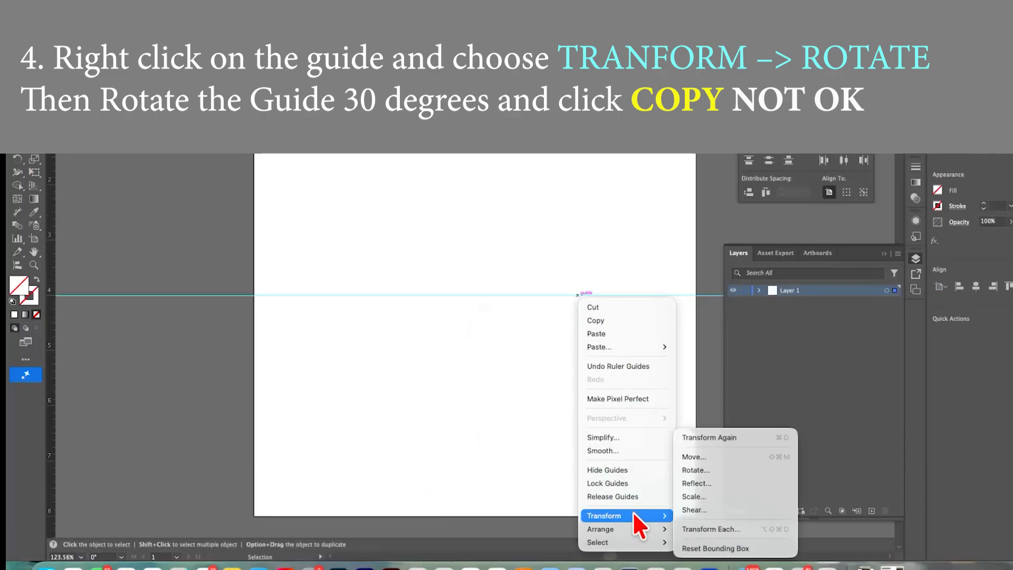
pyautogui.click(695, 470)
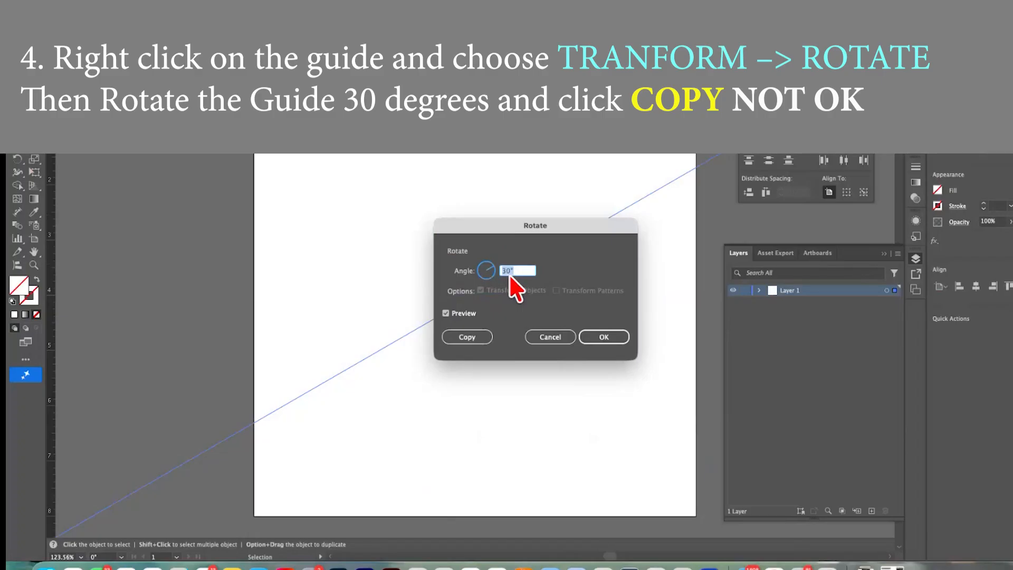
pyautogui.click(478, 339)
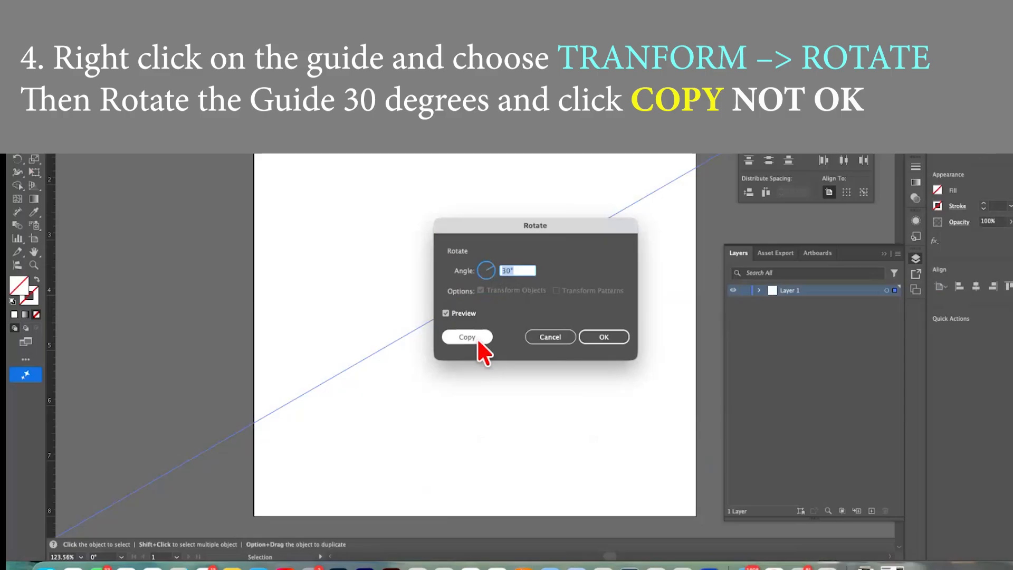
pyautogui.click(478, 339)
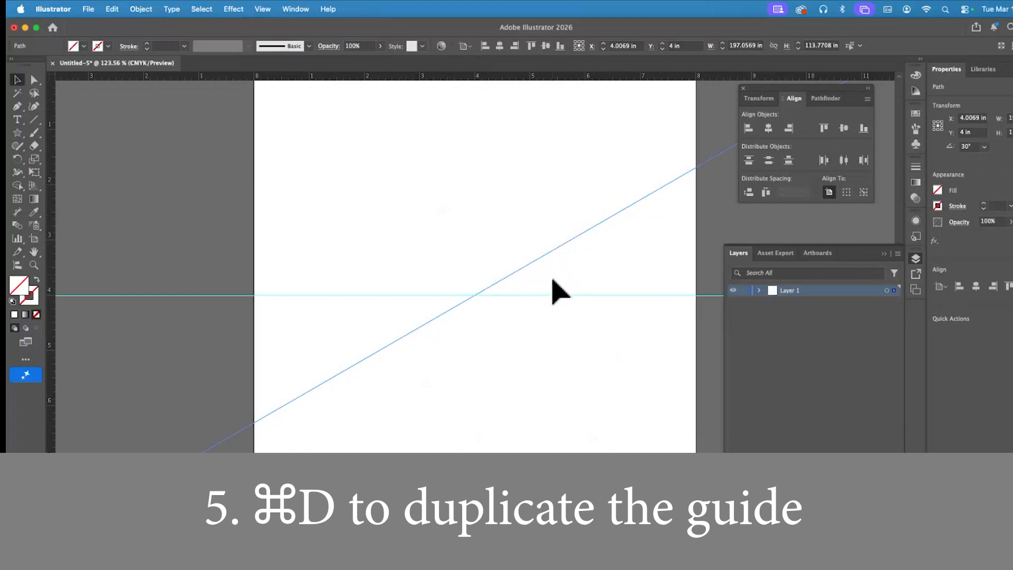
# Repeat the rotated guide copy four more times to complete the radial set of guides around the centre
pyautogui.press('super+d')
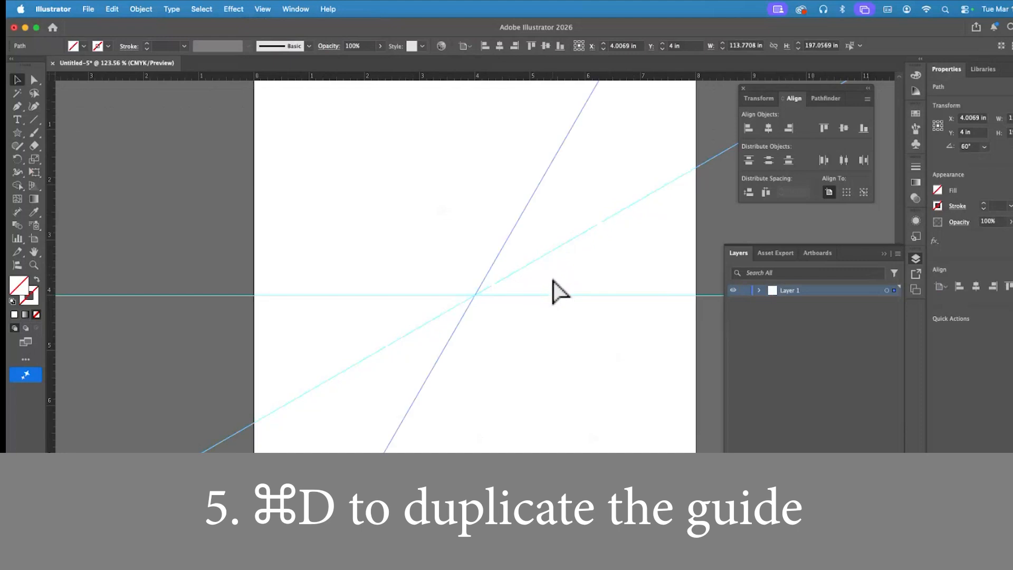
pyautogui.press('super+d')
pyautogui.press('super+d')
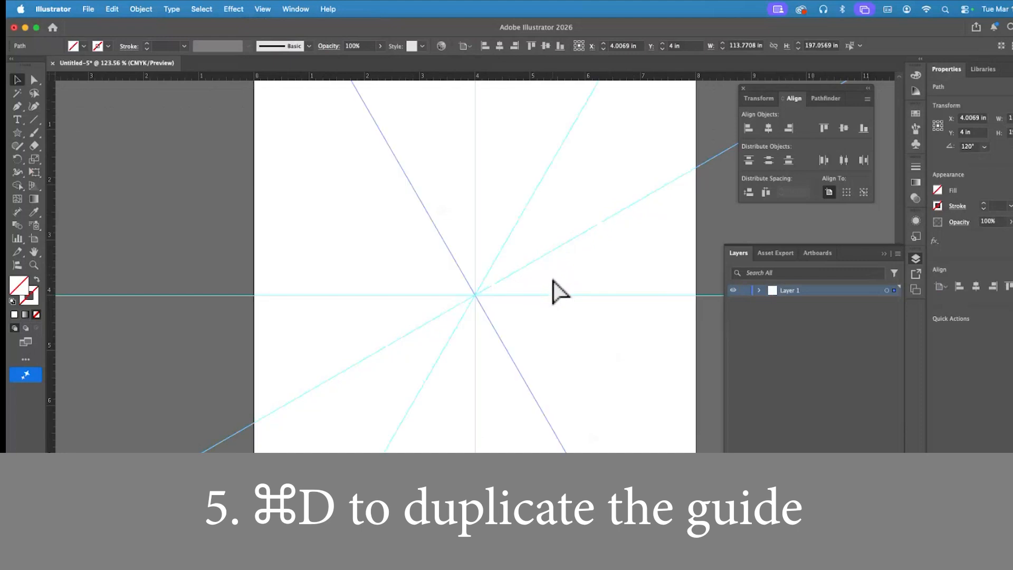
pyautogui.press('super+d')
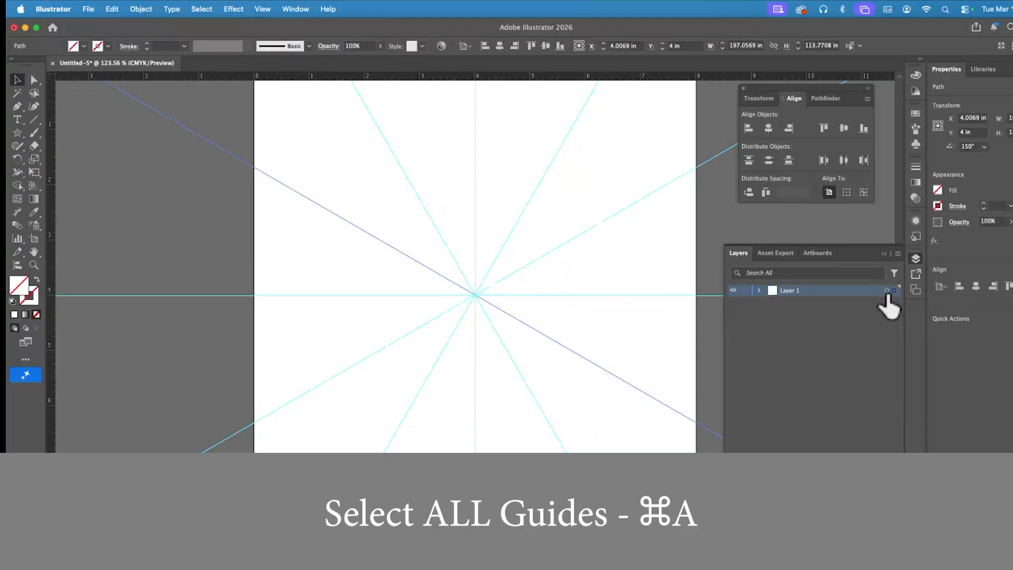
# Select all the guides and lock Layer 1, which holds them
pyautogui.press('super+a')
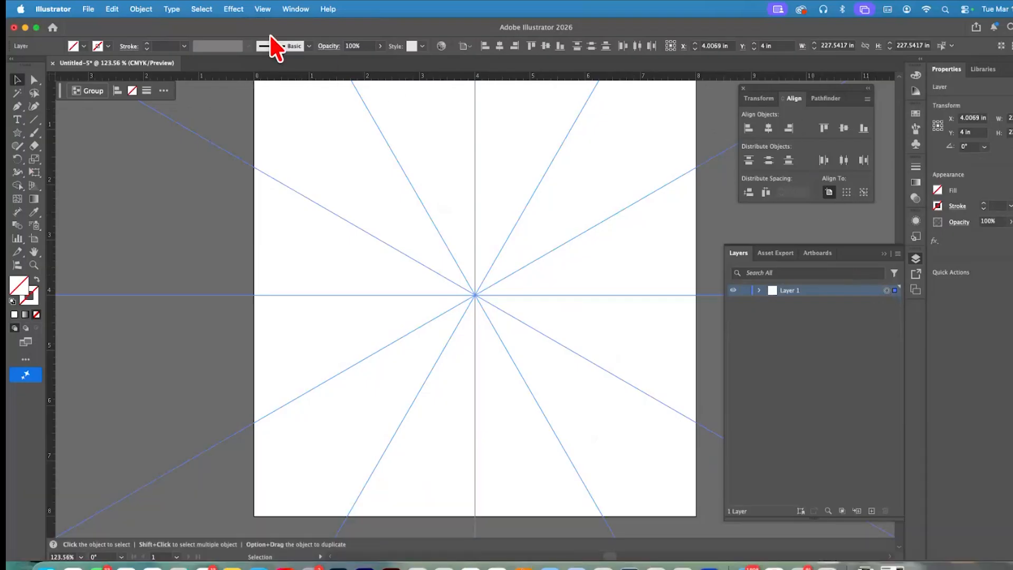
pyautogui.click(294, 9)
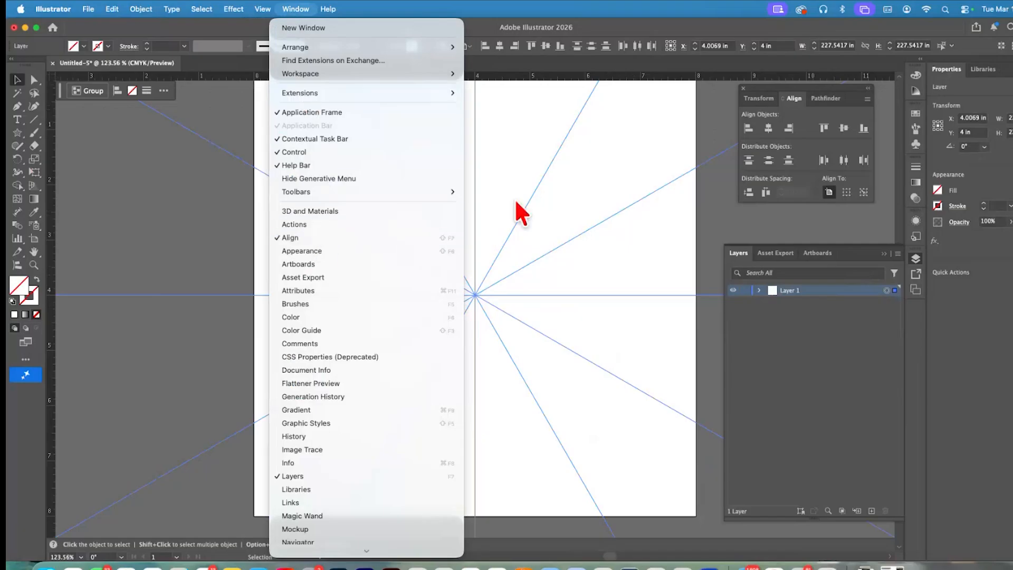
pyautogui.click(769, 102)
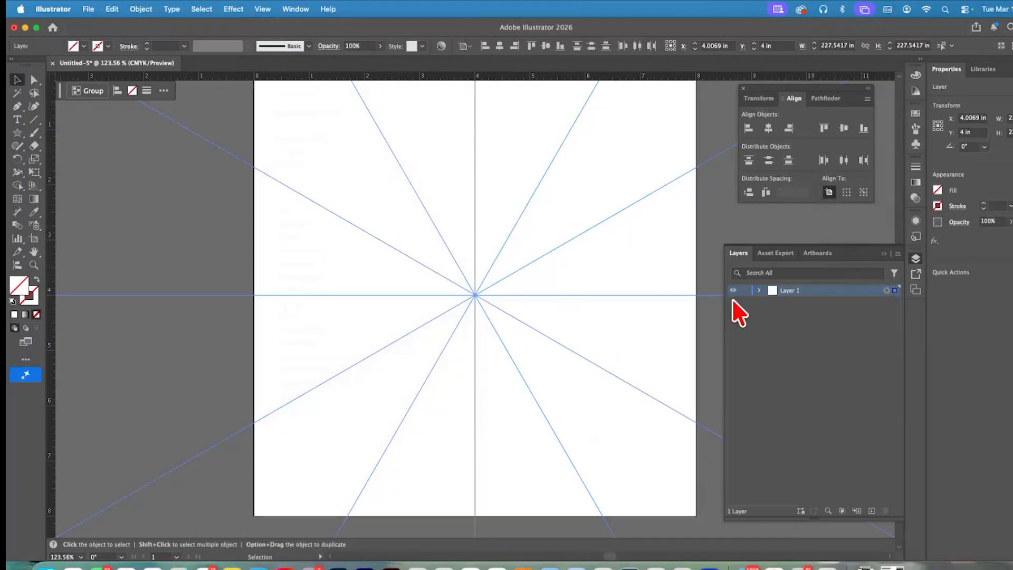
pyautogui.click(744, 290)
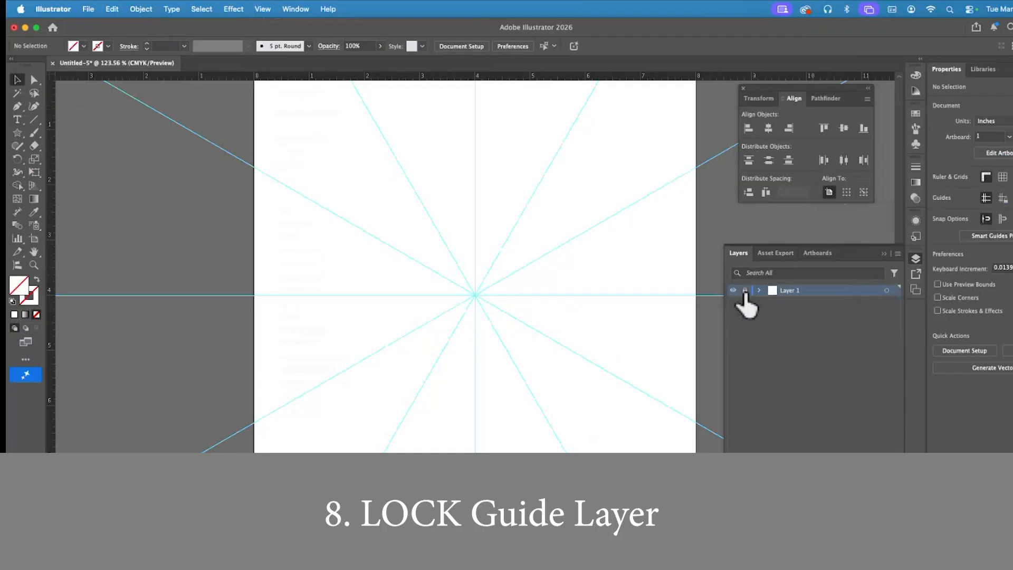
# Create a new layer named "Draw 12" above the locked guide layer
pyautogui.click(898, 253)
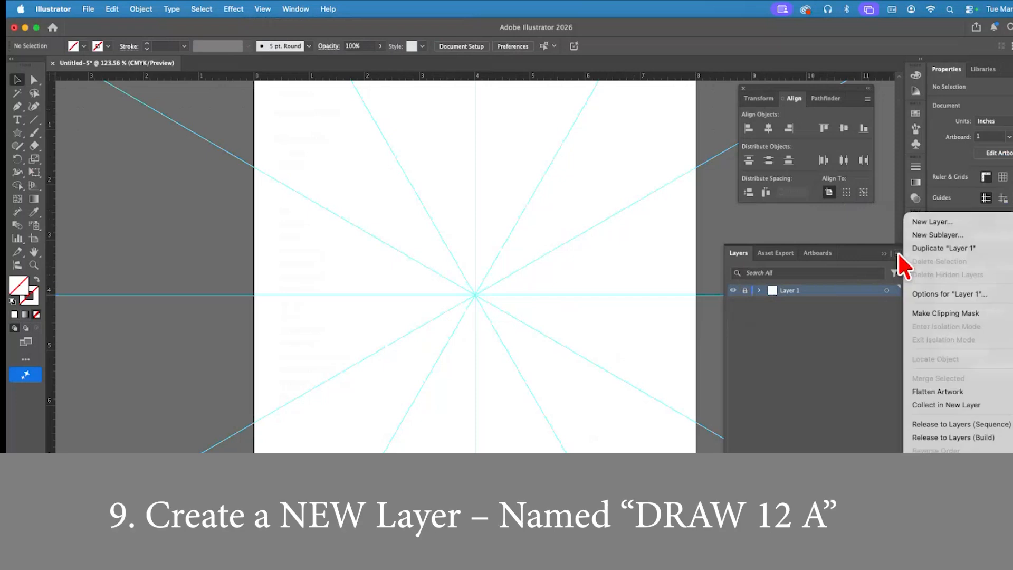
pyautogui.click(925, 222)
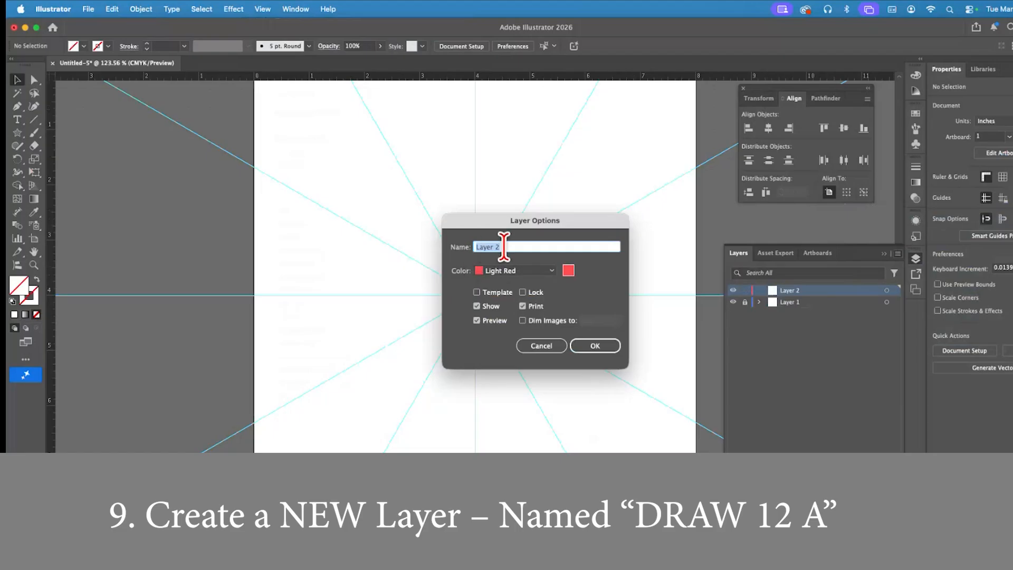
pyautogui.write('Draw 12')
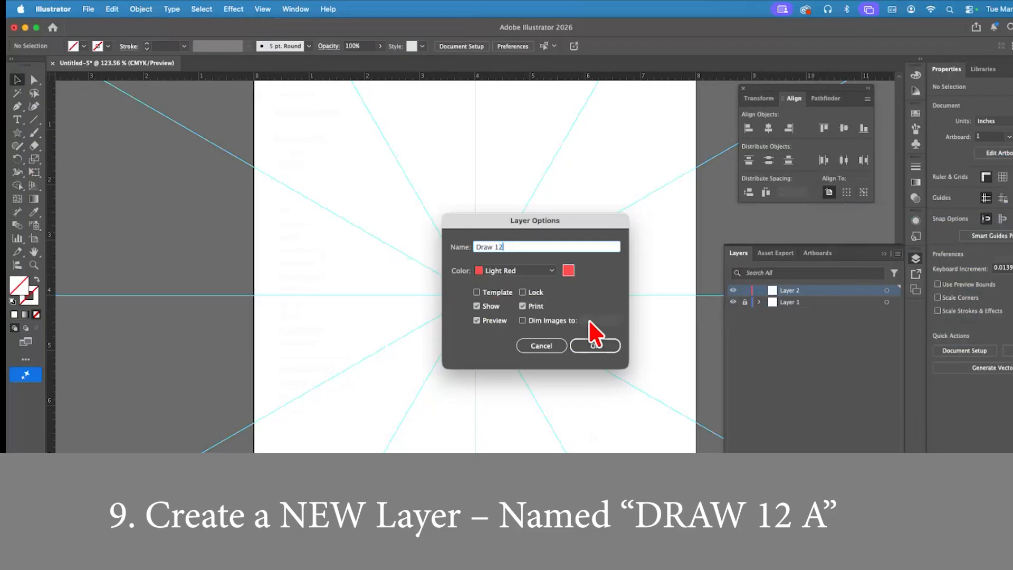
pyautogui.click(597, 344)
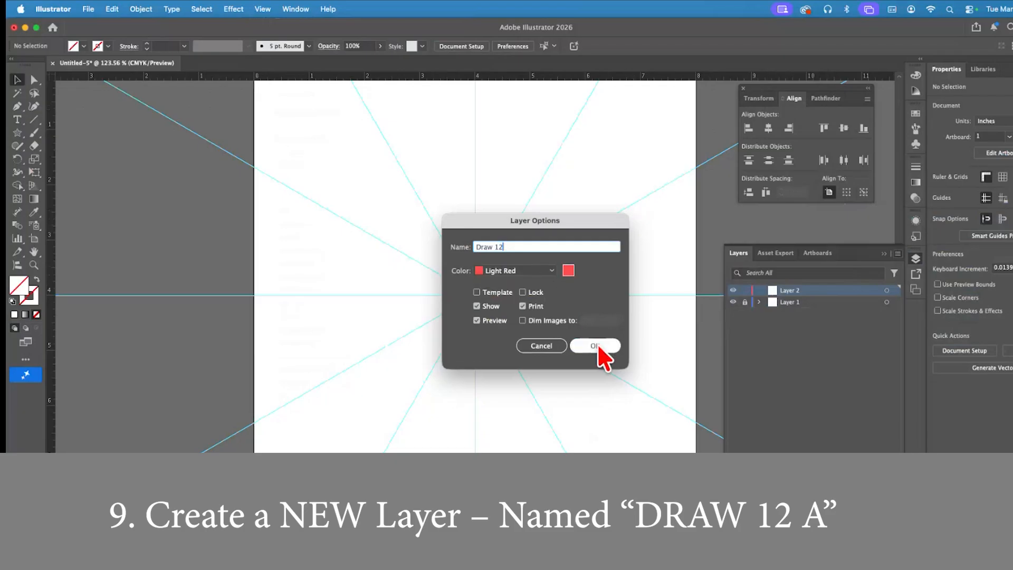
pyautogui.click(597, 344)
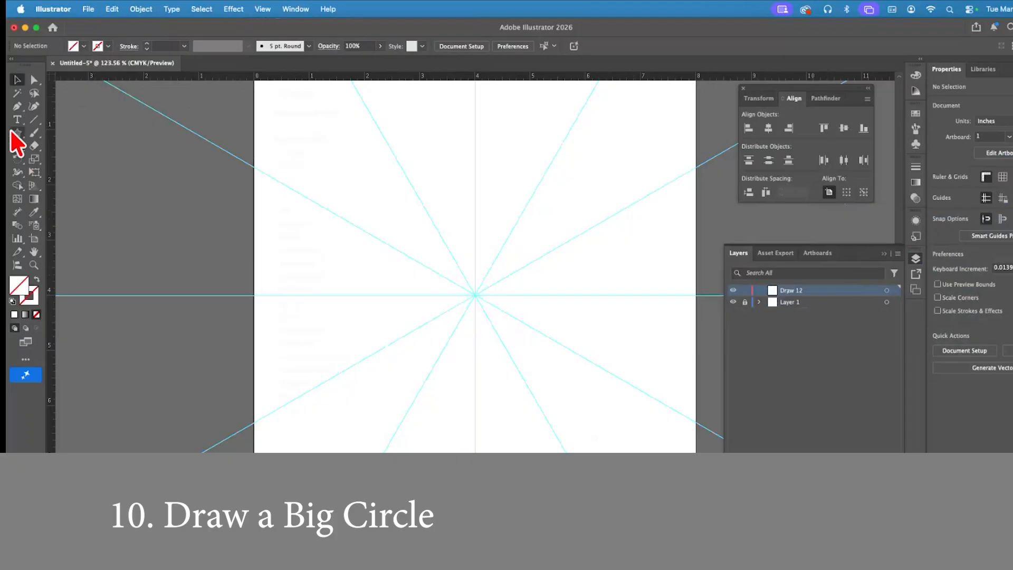
# Draw an unfilled ellipse with a black stroke, about 7.58 by 7.07 in, centred on the guides' intersection
pyautogui.moveTo(17, 133); pyautogui.dragTo(53, 158)
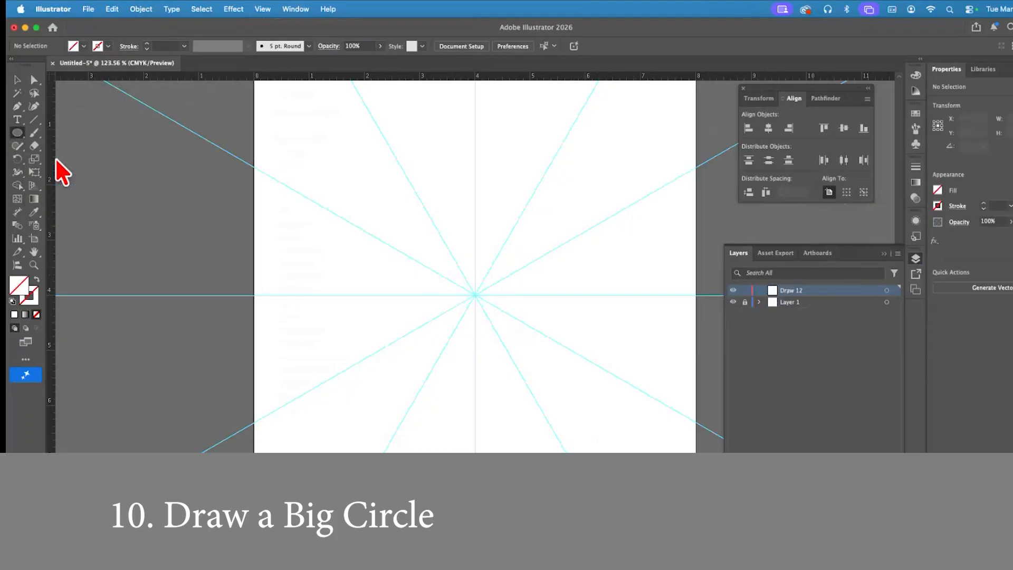
pyautogui.click(108, 47)
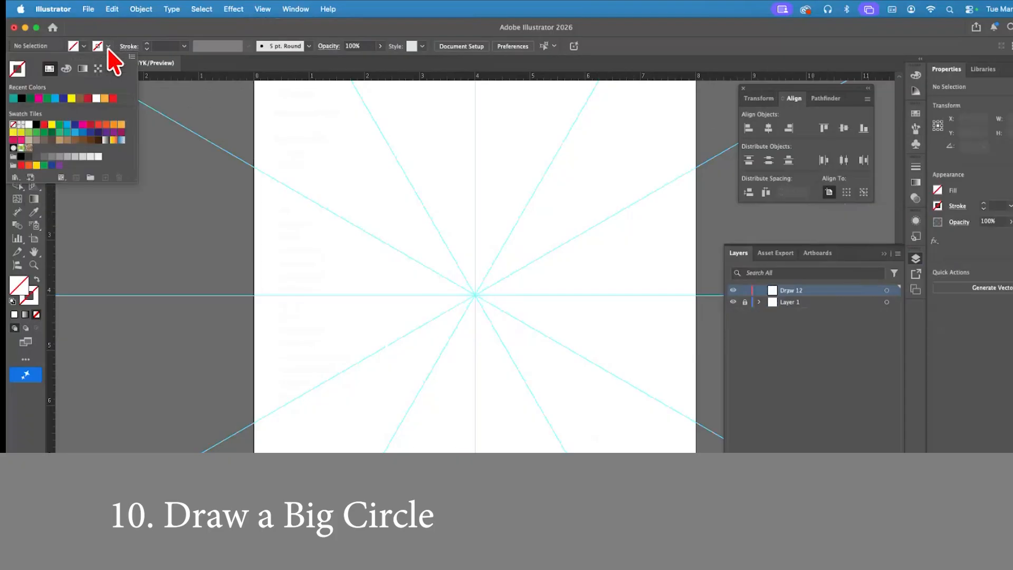
pyautogui.click(21, 98)
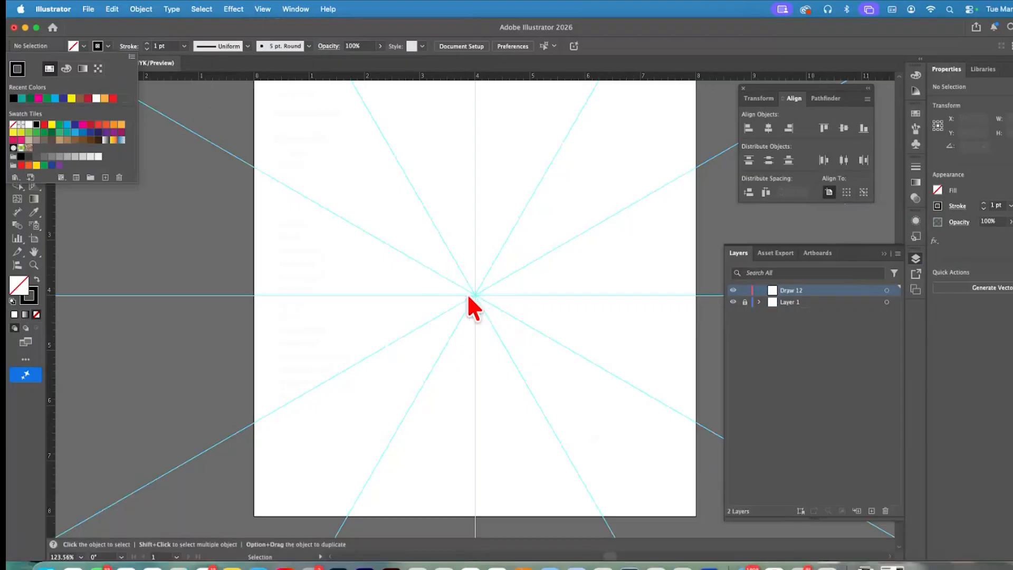
pyautogui.press('l')
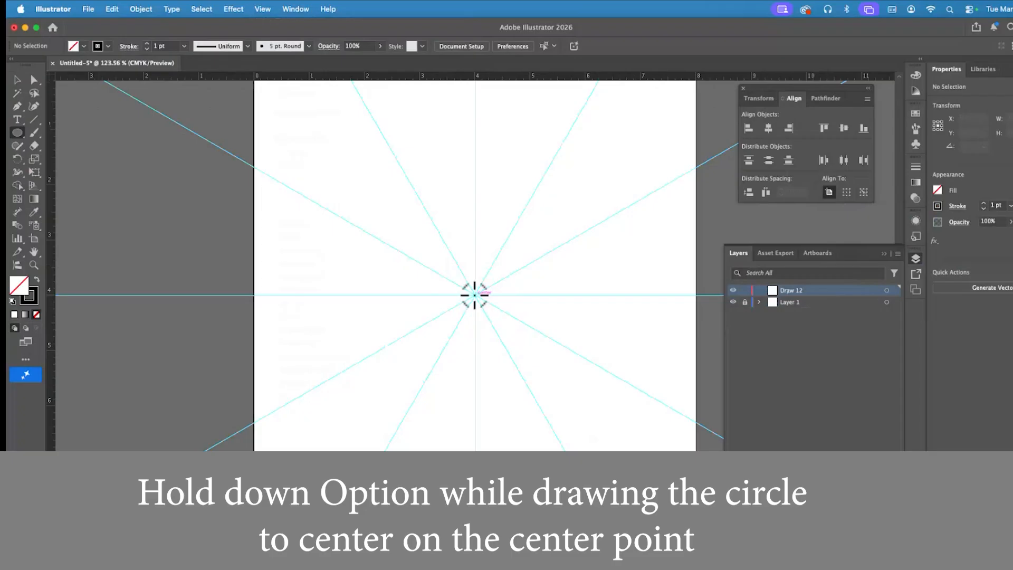
pyautogui.moveTo(475, 294); pyautogui.dragTo(685, 101)
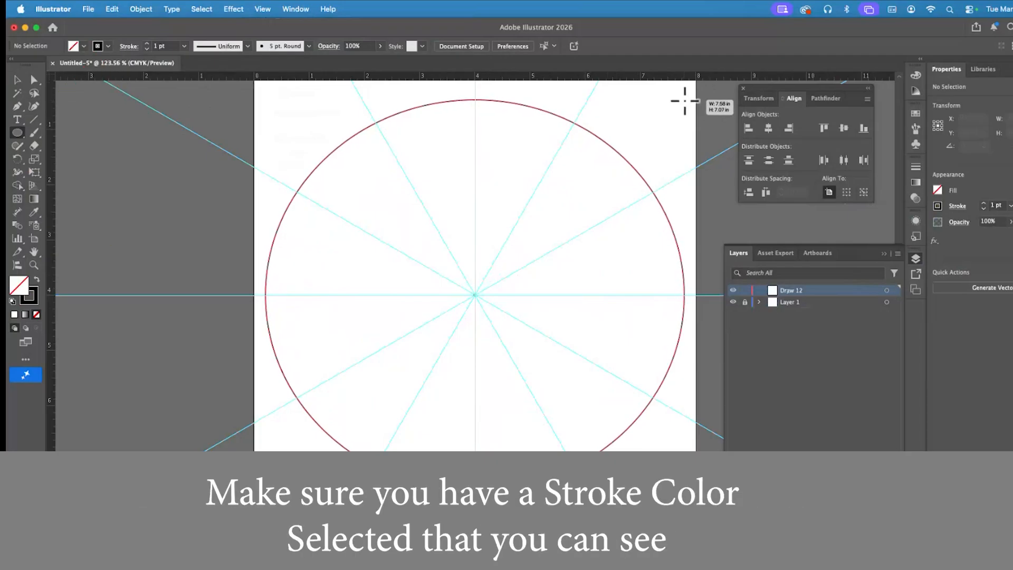
pyautogui.moveTo(685, 100); pyautogui.dragTo(683, 100)
pyautogui.press('super+1')
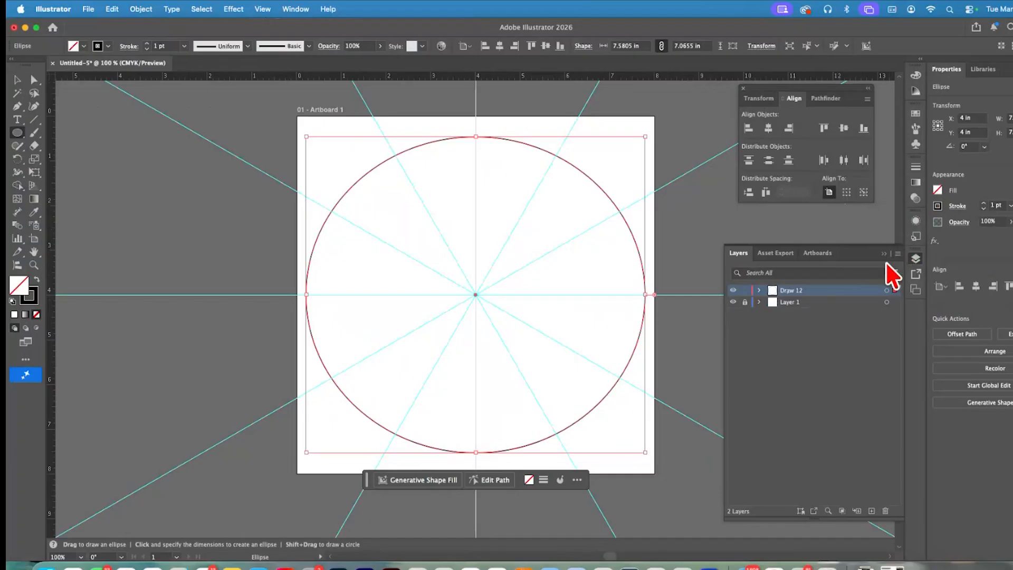
# Apply a Transform effect to the whole "Draw 12" layer with an angle of 360/12 and 11 copies, and save the document
pyautogui.click(886, 290)
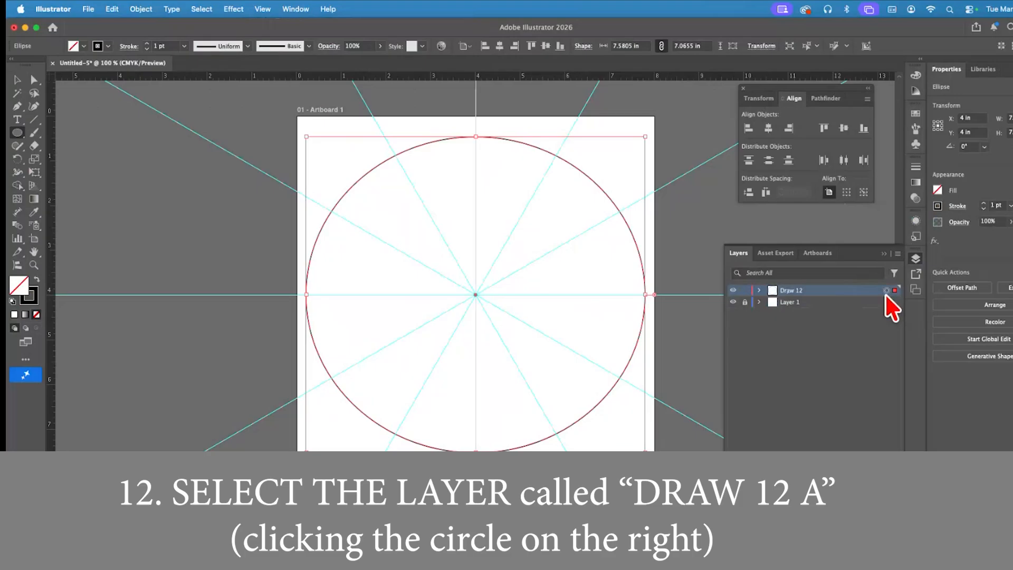
pyautogui.click(241, 10)
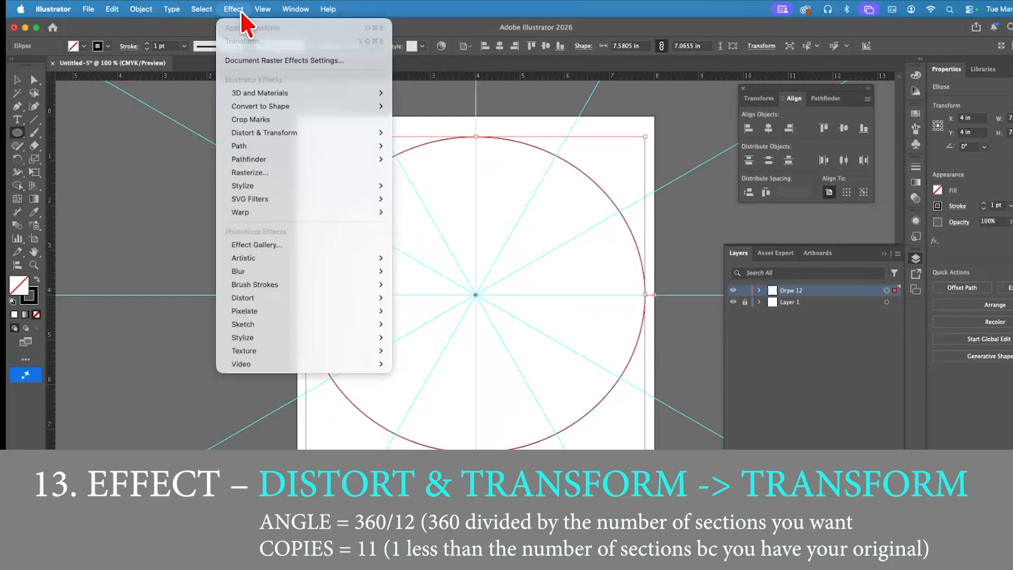
pyautogui.moveTo(324, 132)
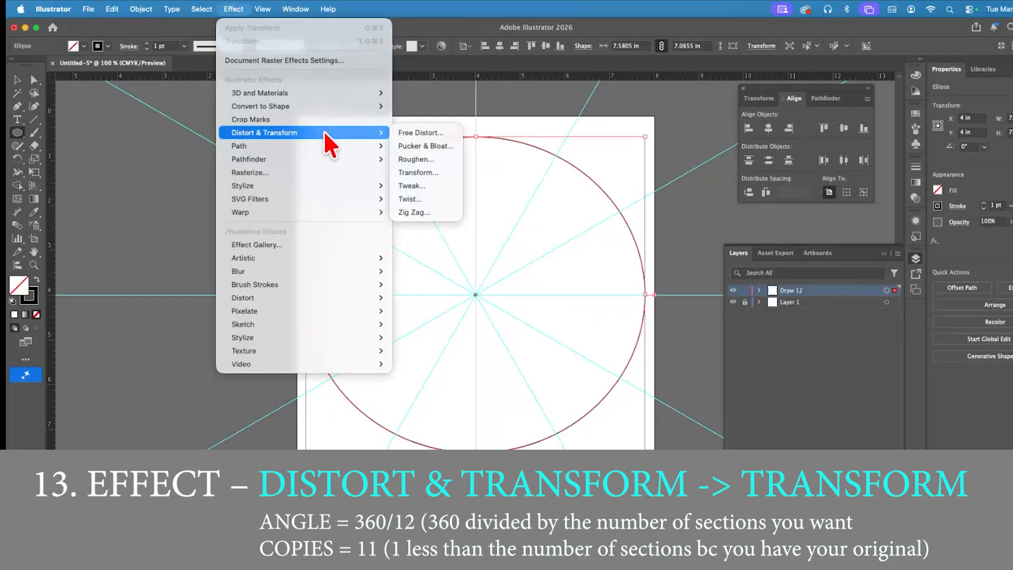
pyautogui.click(421, 172)
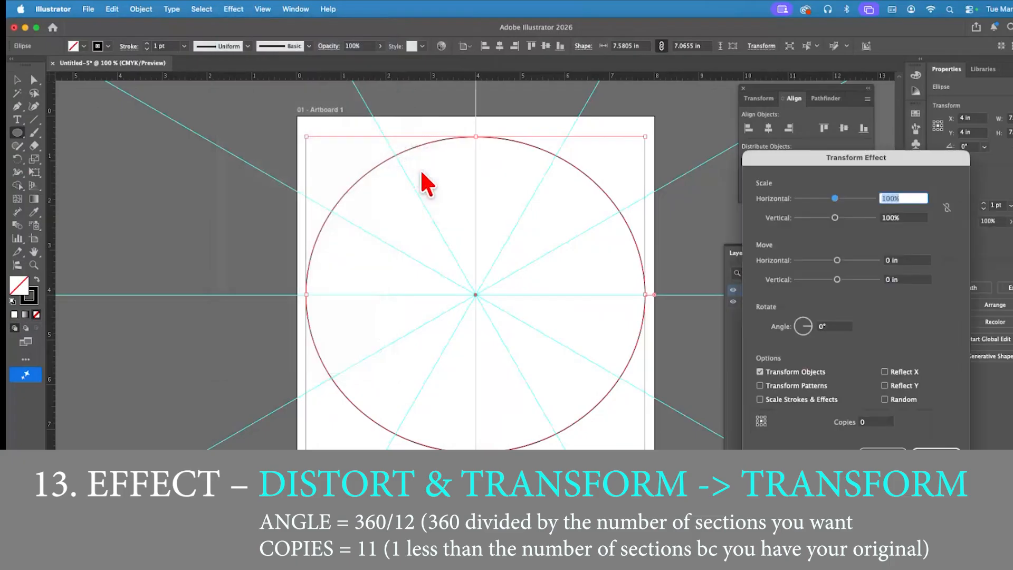
pyautogui.moveTo(823, 160); pyautogui.dragTo(147, 115)
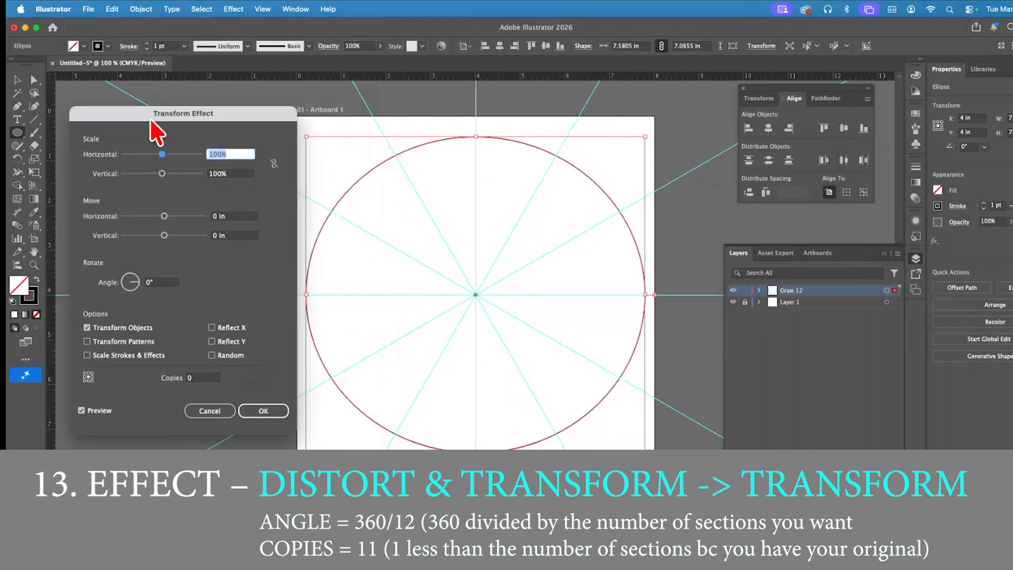
pyautogui.click(158, 282)
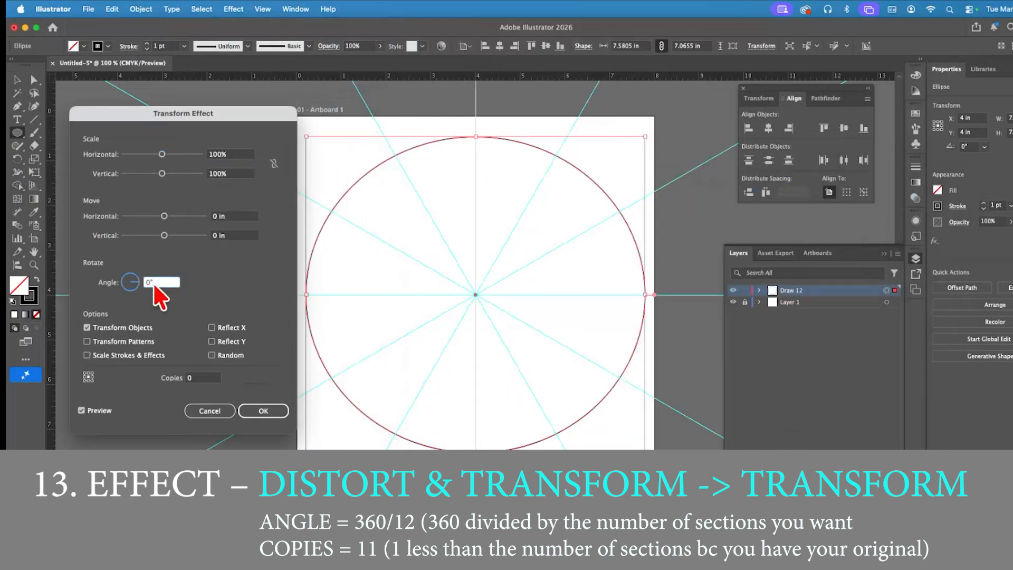
pyautogui.write('360/12')
pyautogui.click(196, 377)
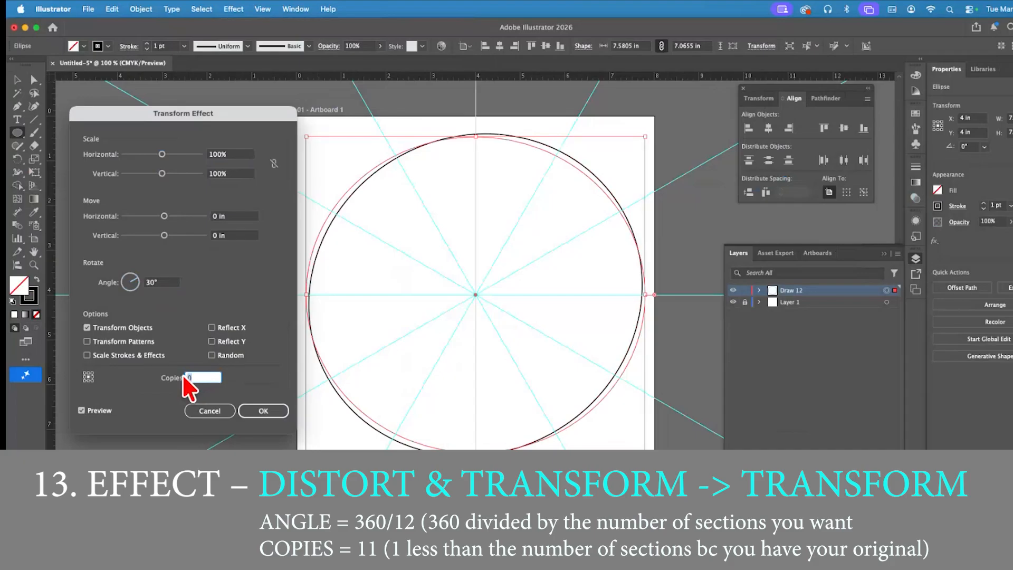
pyautogui.write('11')
pyautogui.click(177, 285)
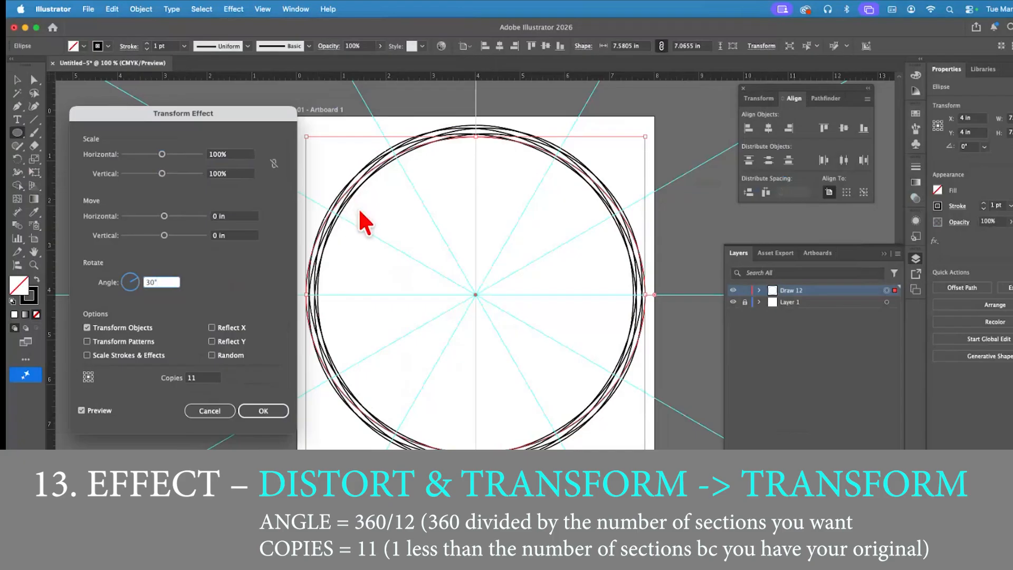
pyautogui.click(263, 411)
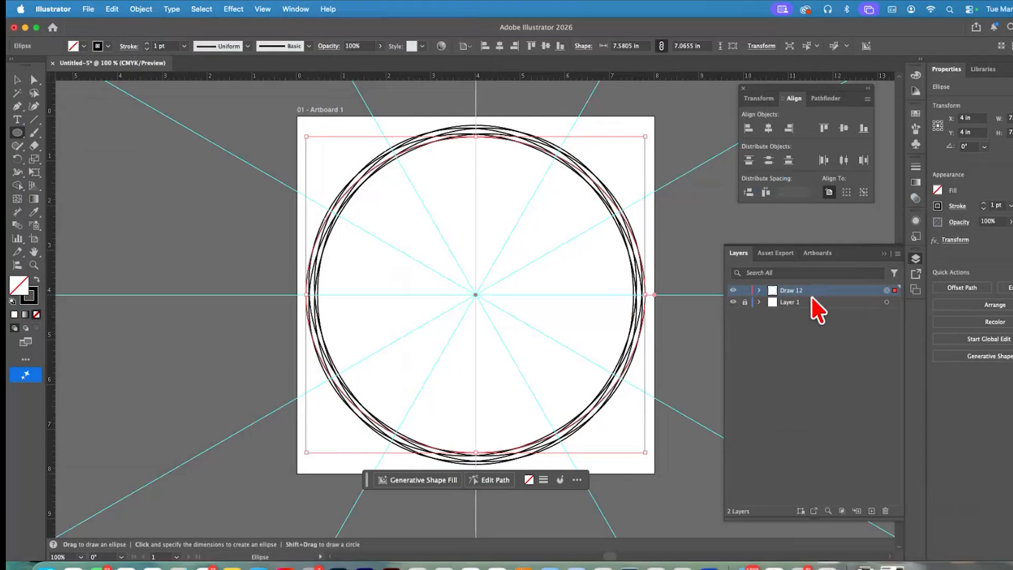
pyautogui.press('super+s')
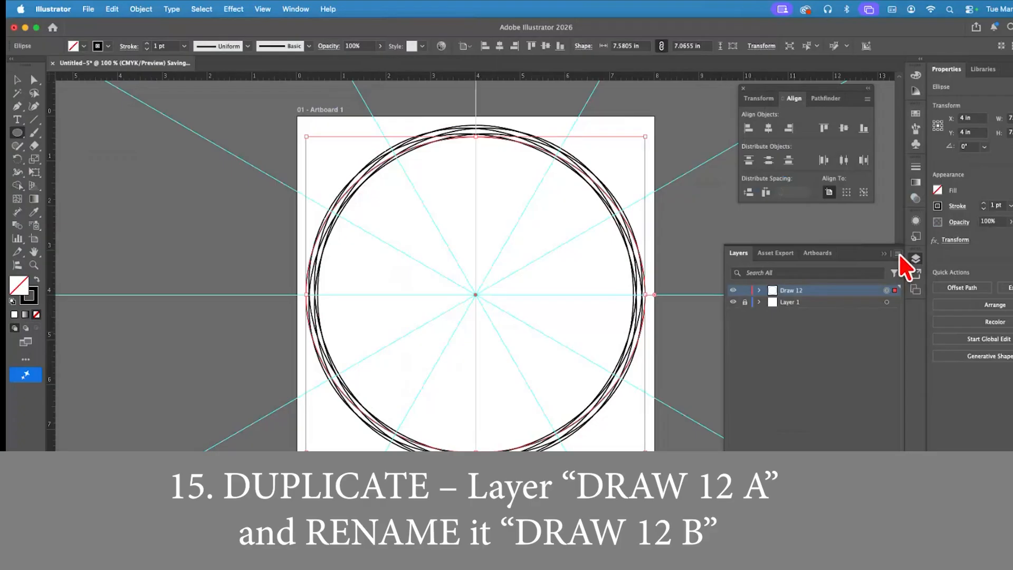
# Duplicate the "Draw 12" layer and set the copy's layer color to Green
pyautogui.click(897, 254)
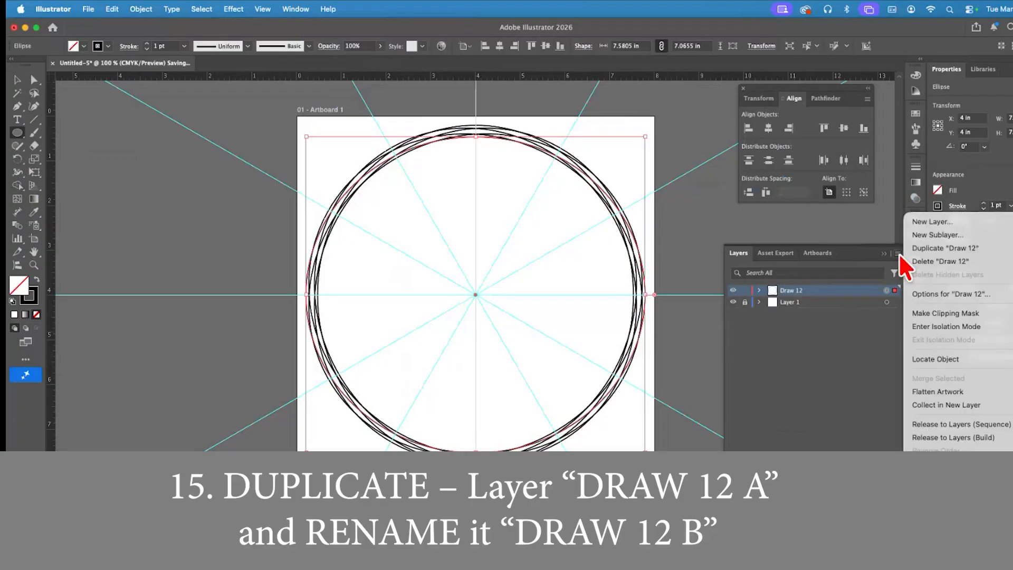
pyautogui.click(923, 248)
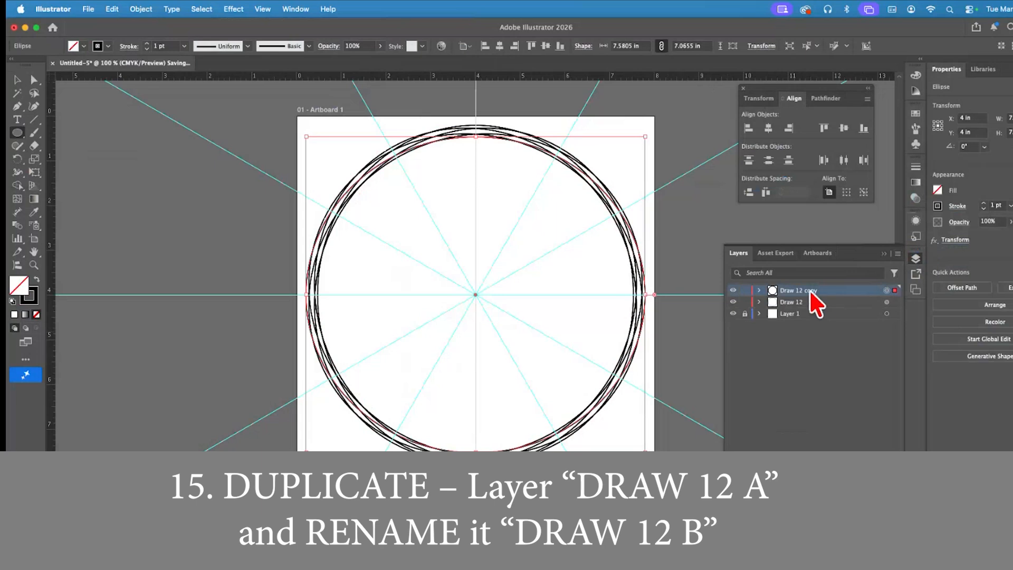
pyautogui.doubleClick(814, 290)
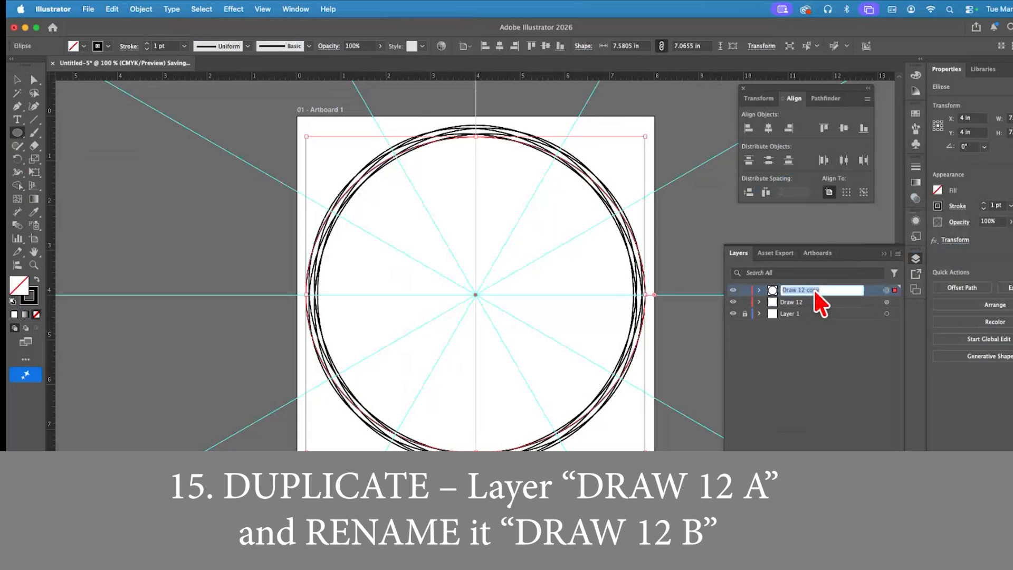
pyautogui.doubleClick(872, 290)
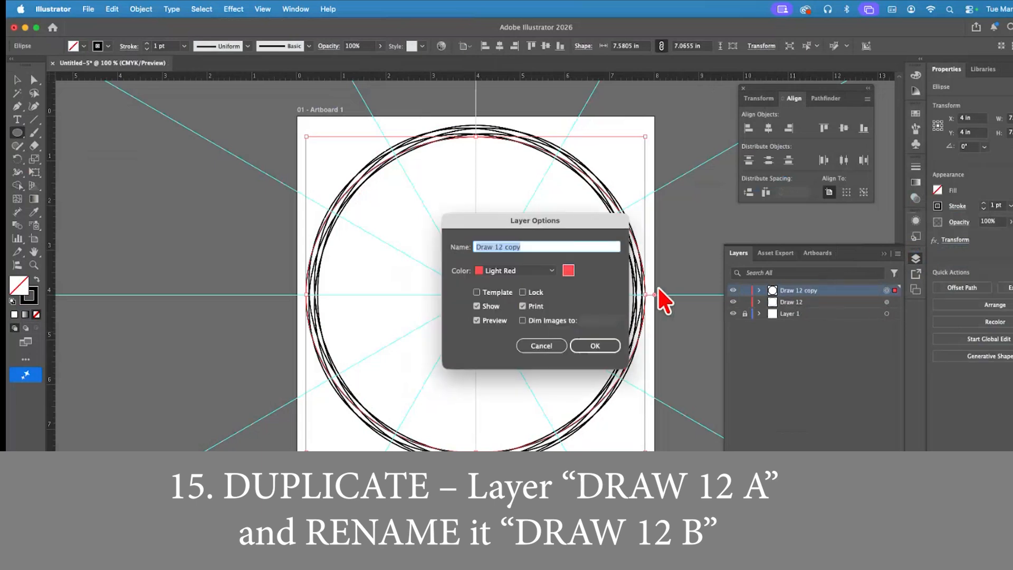
pyautogui.click(552, 270)
pyautogui.click(514, 293)
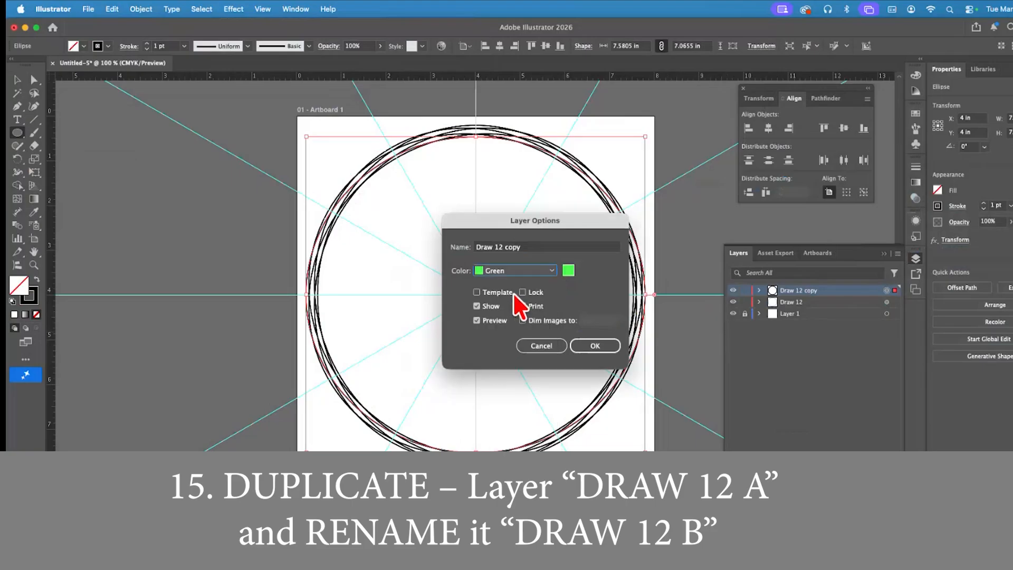
pyautogui.click(588, 346)
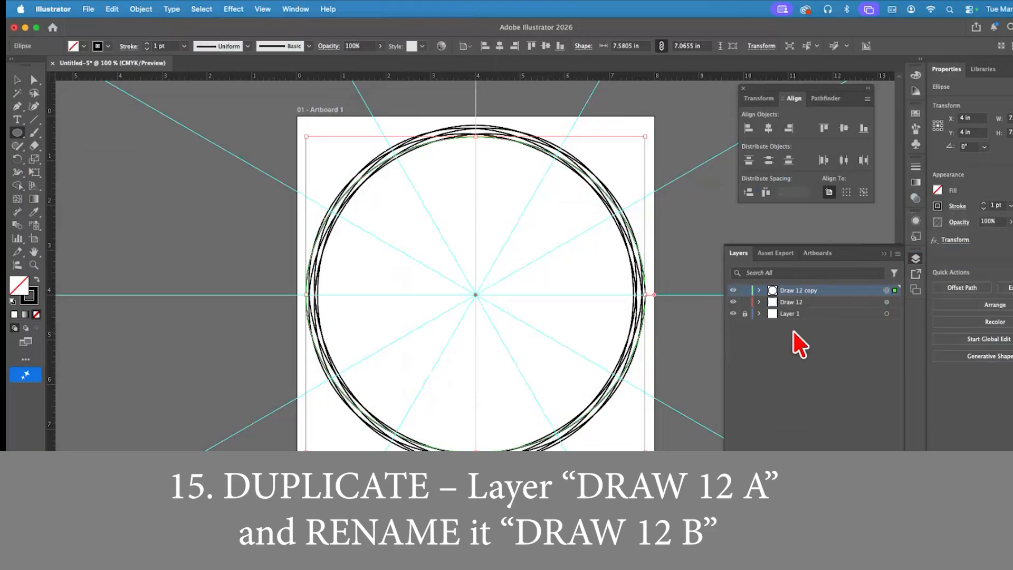
# Rename the duplicated layer "Draw 12 A"
pyautogui.doubleClick(806, 291)
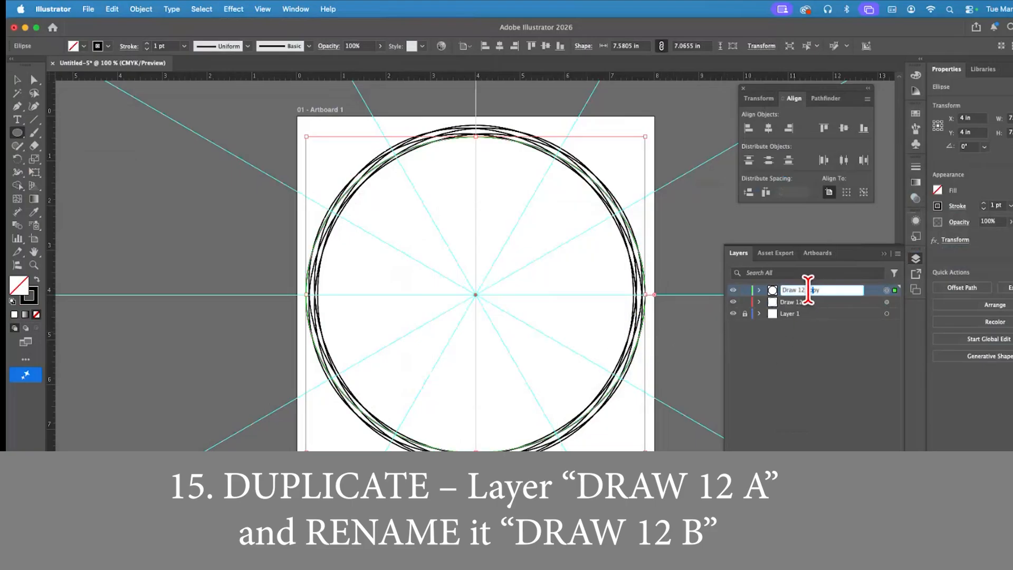
pyautogui.press('BackSpace')
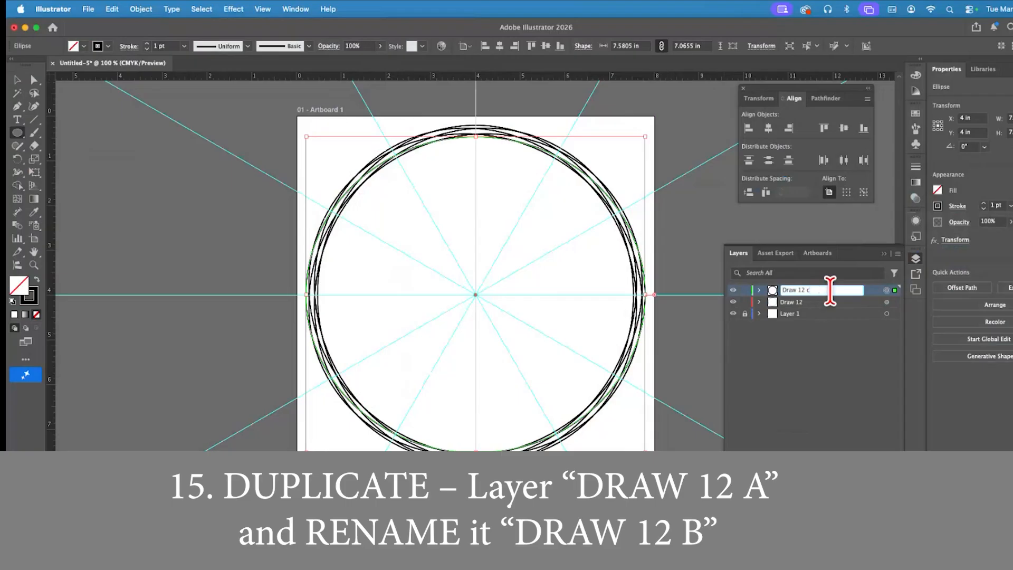
pyautogui.press('BackSpace')
pyautogui.write('AS')
pyautogui.press('BackSpace')
# Rename the original "Draw 12" layer "Draw 12 B"
pyautogui.click(815, 301)
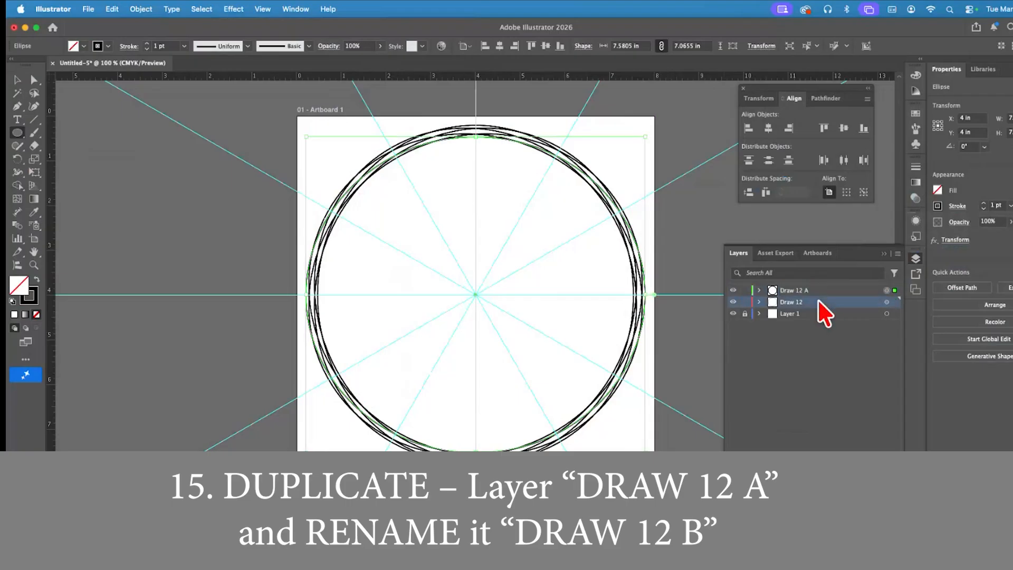
pyautogui.doubleClick(812, 301)
pyautogui.click(535, 247)
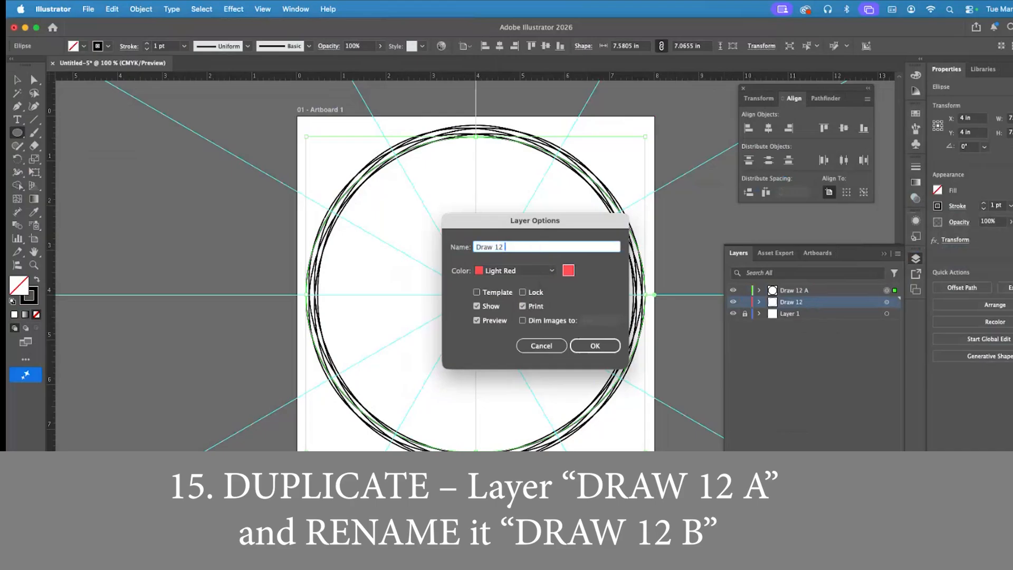
pyautogui.write('B')
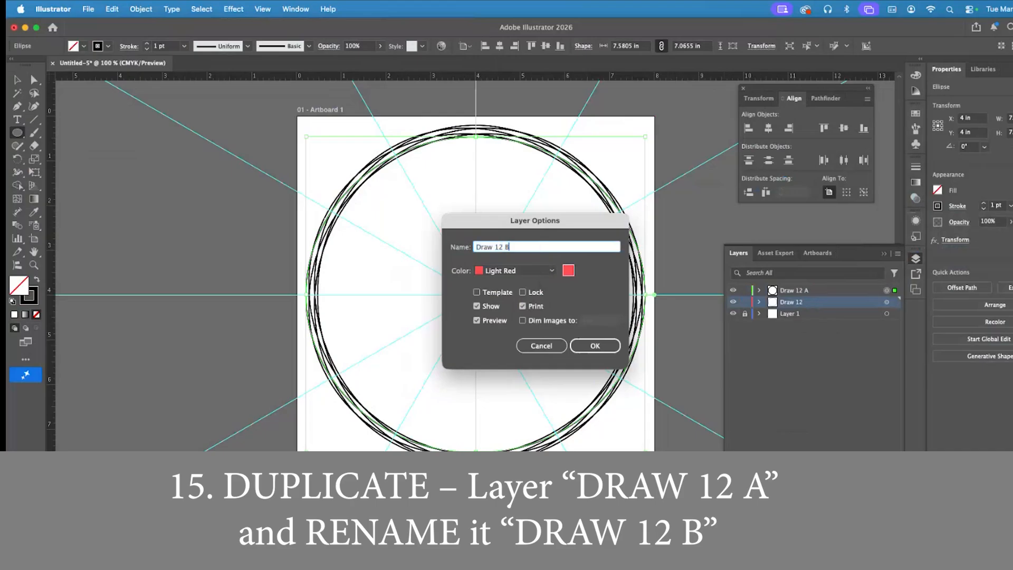
pyautogui.click(593, 347)
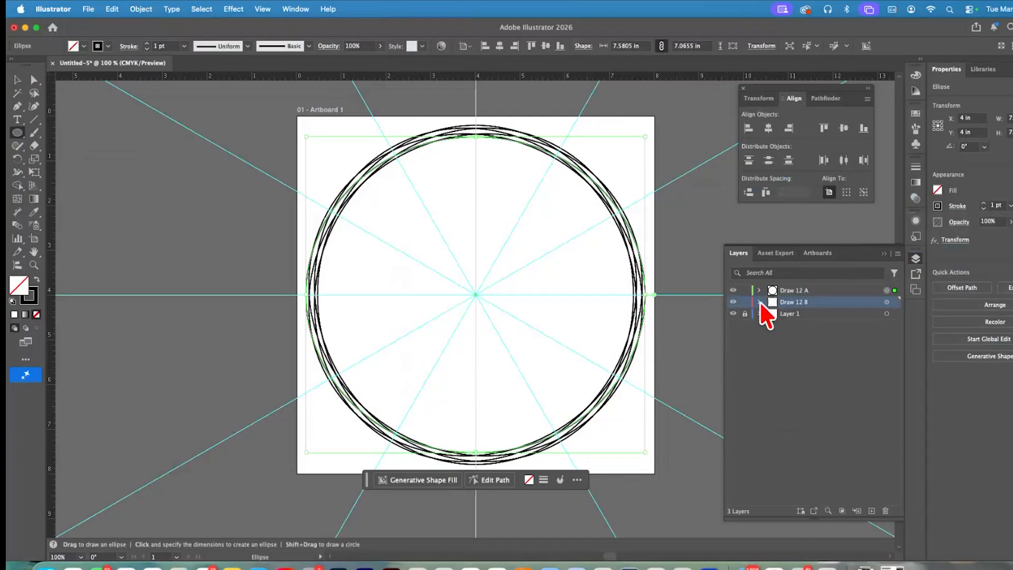
# Hide the "Draw 12 A" layer and the ellipse inside the "Draw 12 B" layer
pyautogui.click(745, 313)
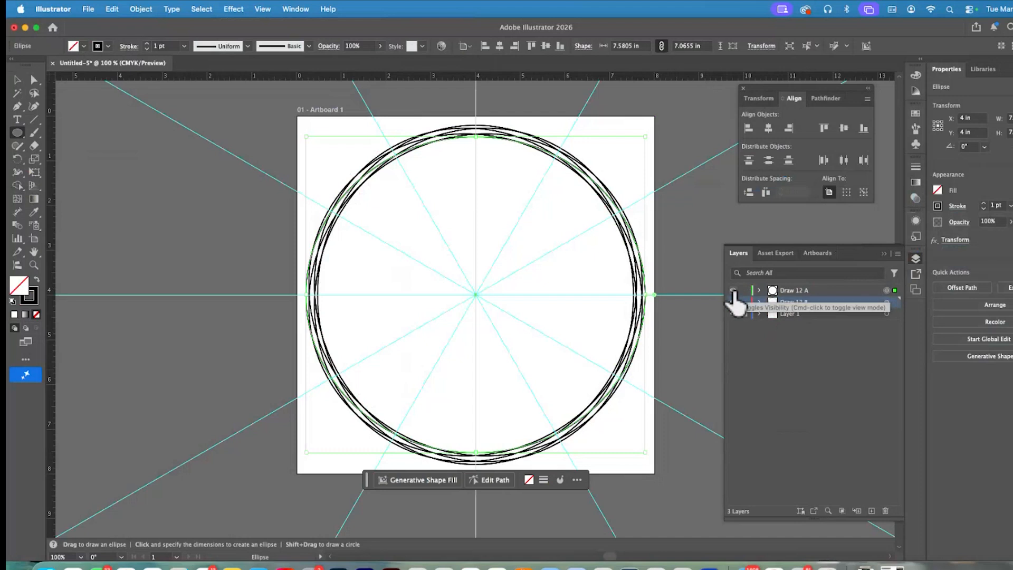
pyautogui.click(734, 290)
pyautogui.click(759, 302)
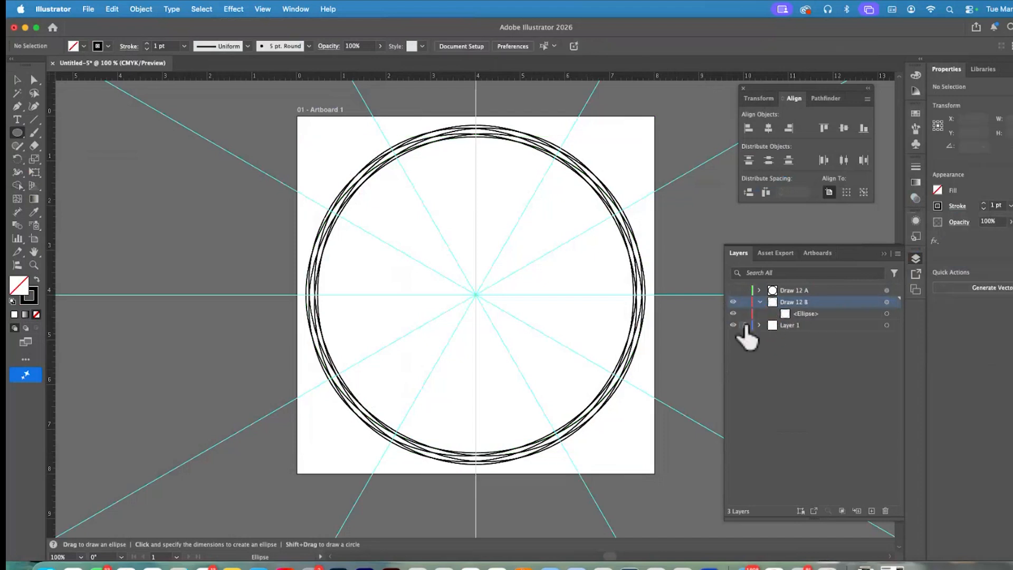
pyautogui.click(733, 314)
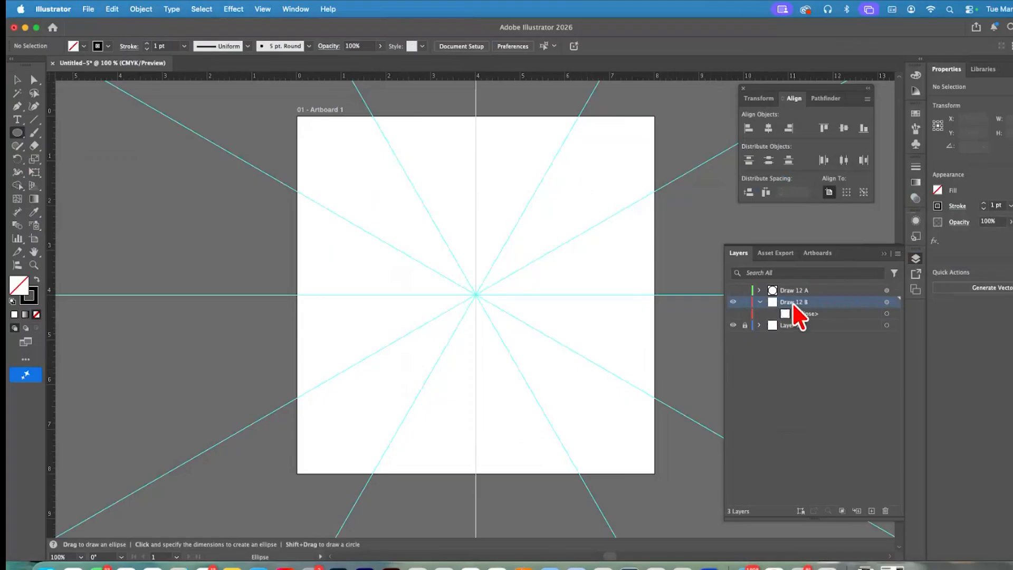
# Draw a five-pointed star about 0.94 by 0.90 in near the artboard's top centre on "Draw 12 B" and fill it yellow
pyautogui.click(20, 135)
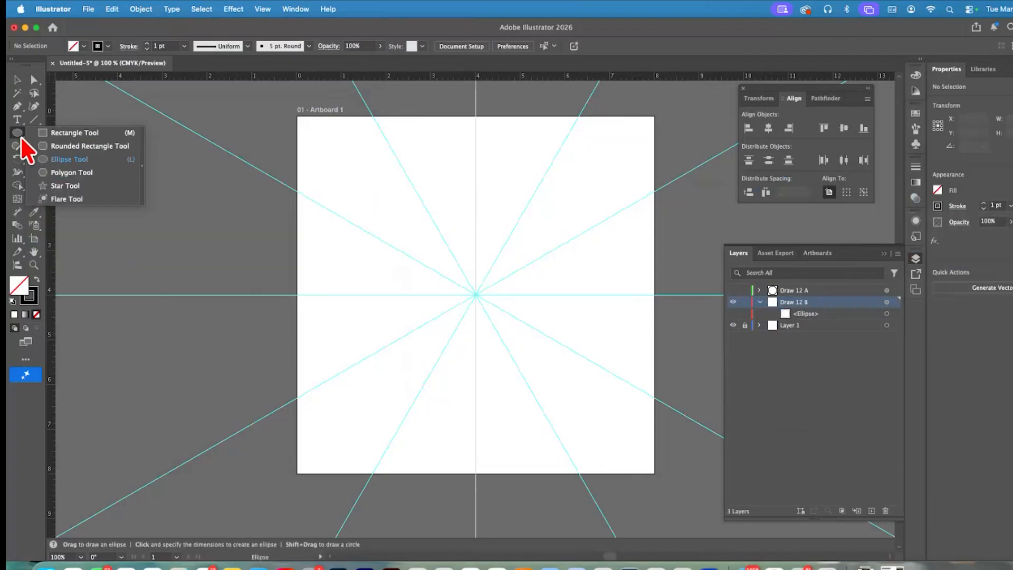
pyautogui.click(56, 186)
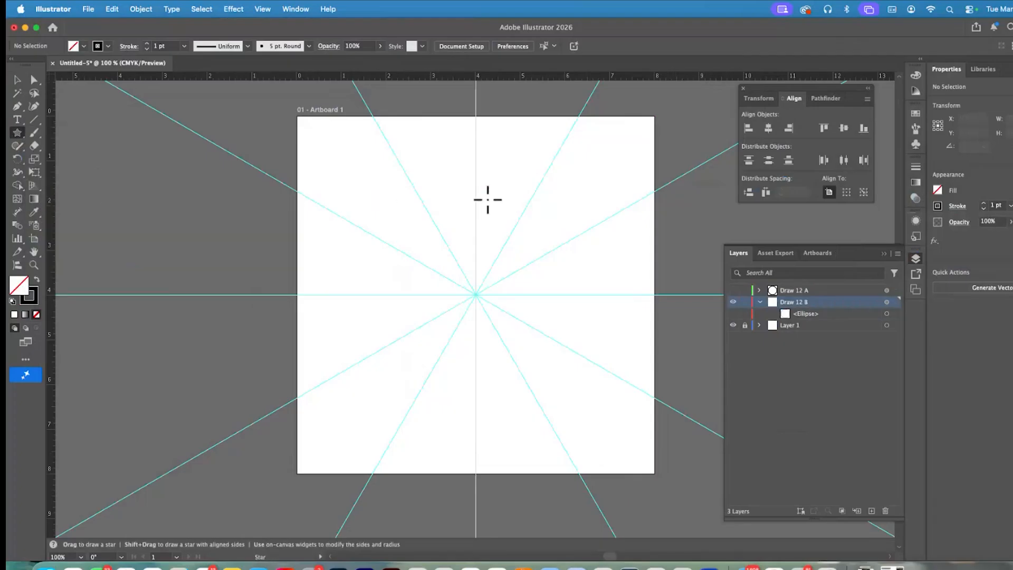
pyautogui.moveTo(468, 158); pyautogui.dragTo(482, 186)
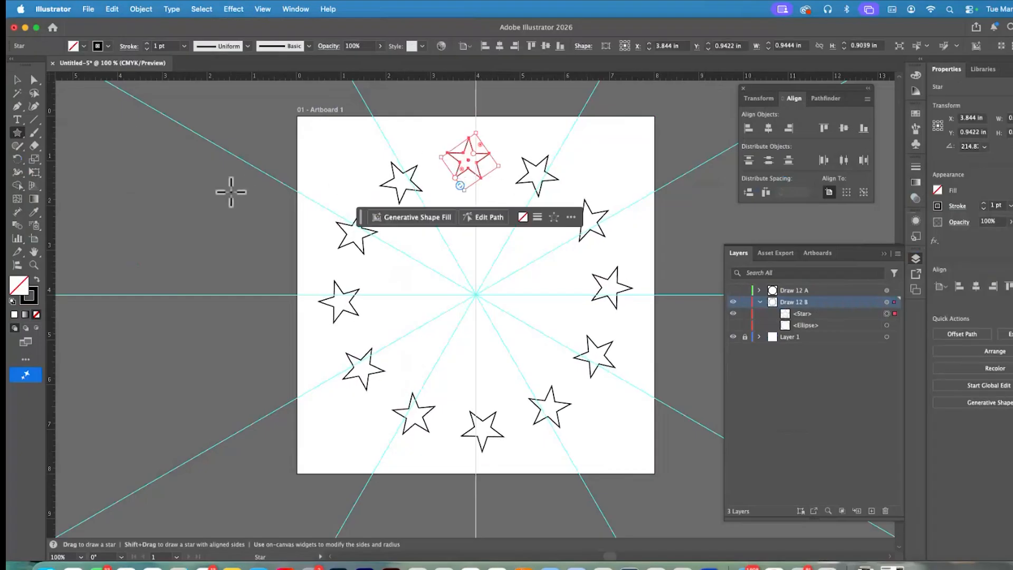
pyautogui.click(74, 47)
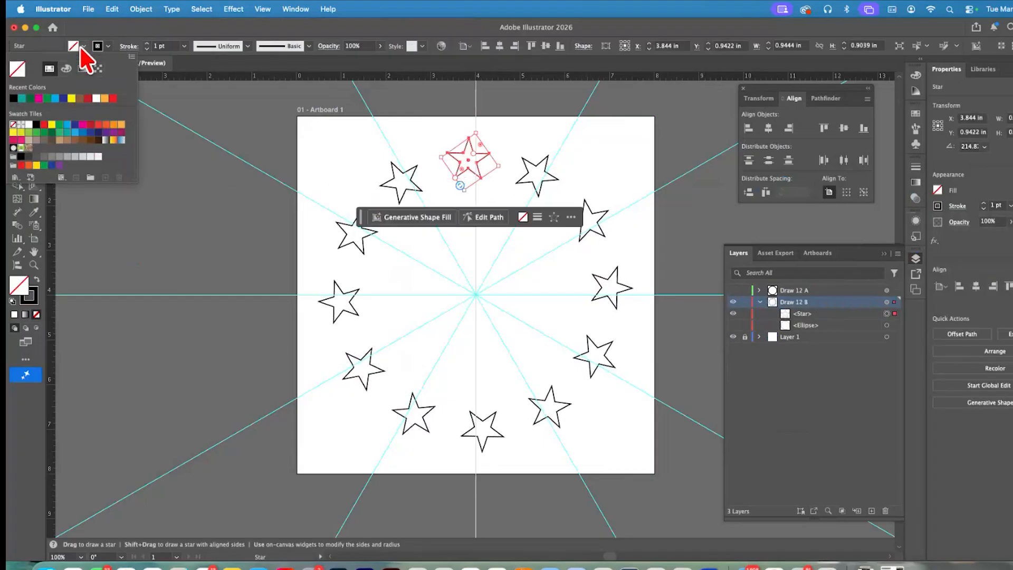
pyautogui.click(52, 125)
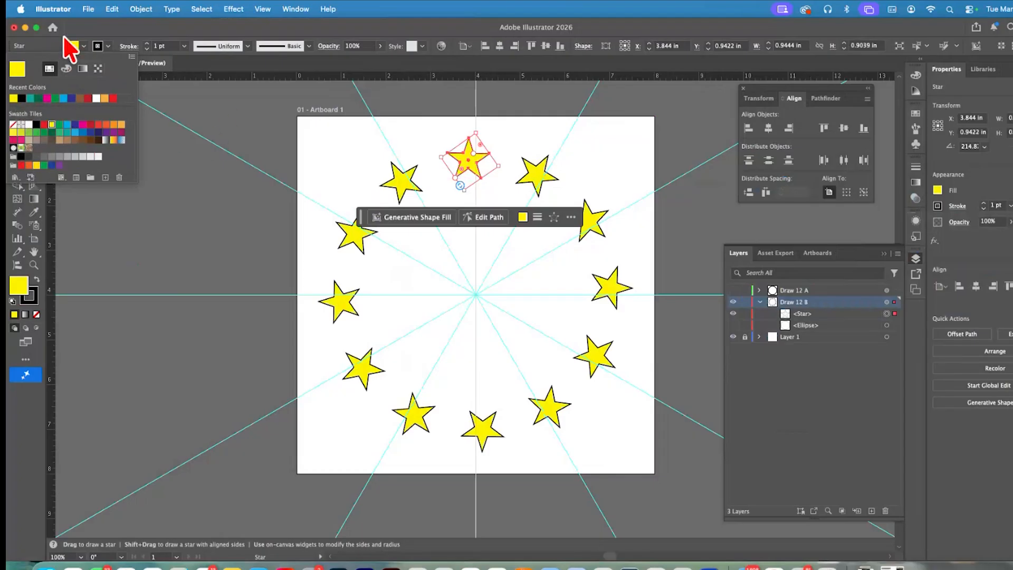
# Move the star onto the vertical guide near the artboard's top edge, at about X 4.01 in, Y 0.75 in
pyautogui.click(18, 79)
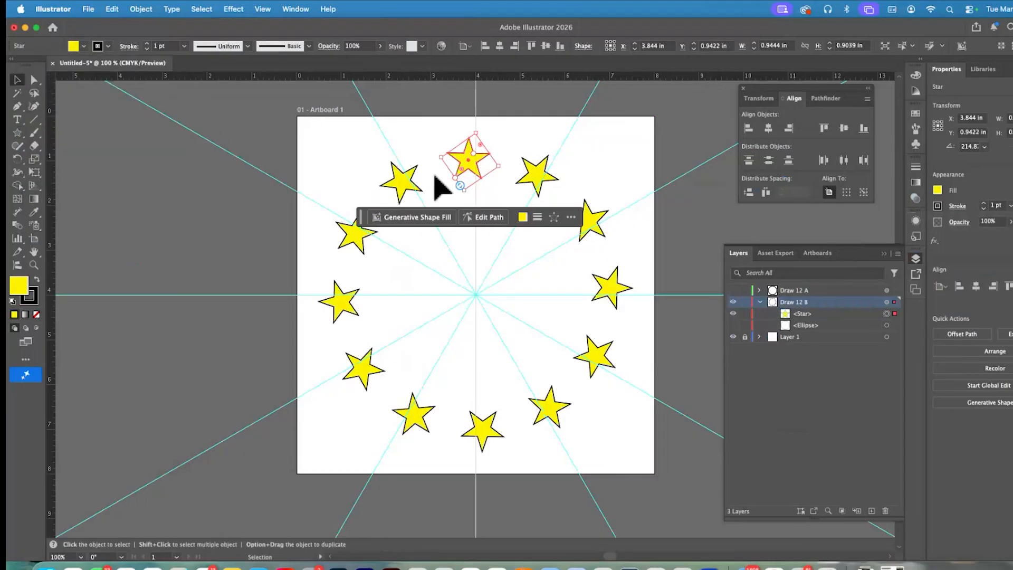
pyautogui.moveTo(473, 177); pyautogui.dragTo(499, 173)
pyautogui.hscroll(-1, 483, 169)
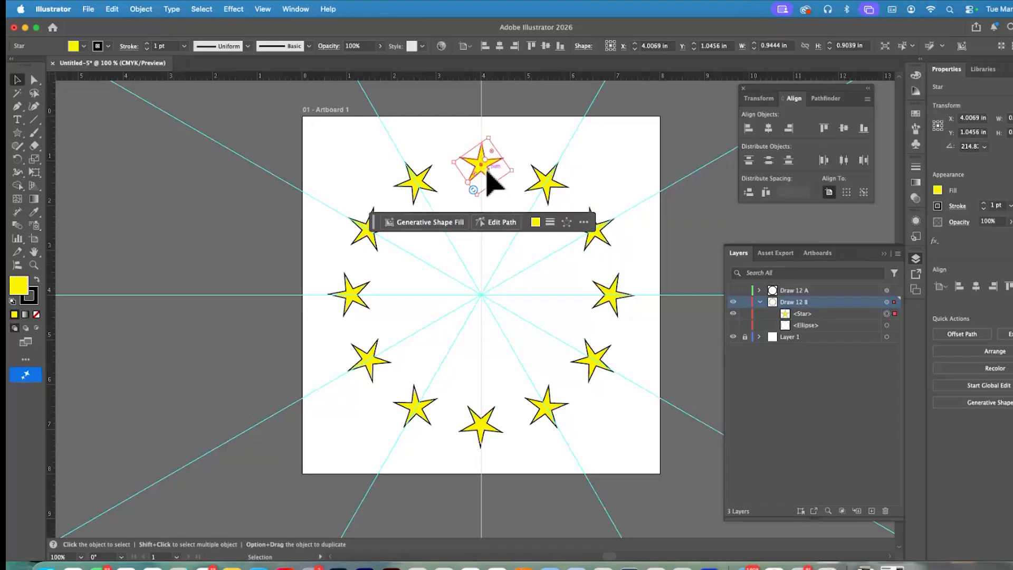
pyautogui.moveTo(486, 174)
pyautogui.mouseDown()
pyautogui.moveTo(474, 161)
pyautogui.moveTo(488, 151)
pyautogui.moveTo(493, 220)
pyautogui.moveTo(481, 280)
pyautogui.moveTo(499, 251)
pyautogui.moveTo(492, 158)
pyautogui.mouseUp()
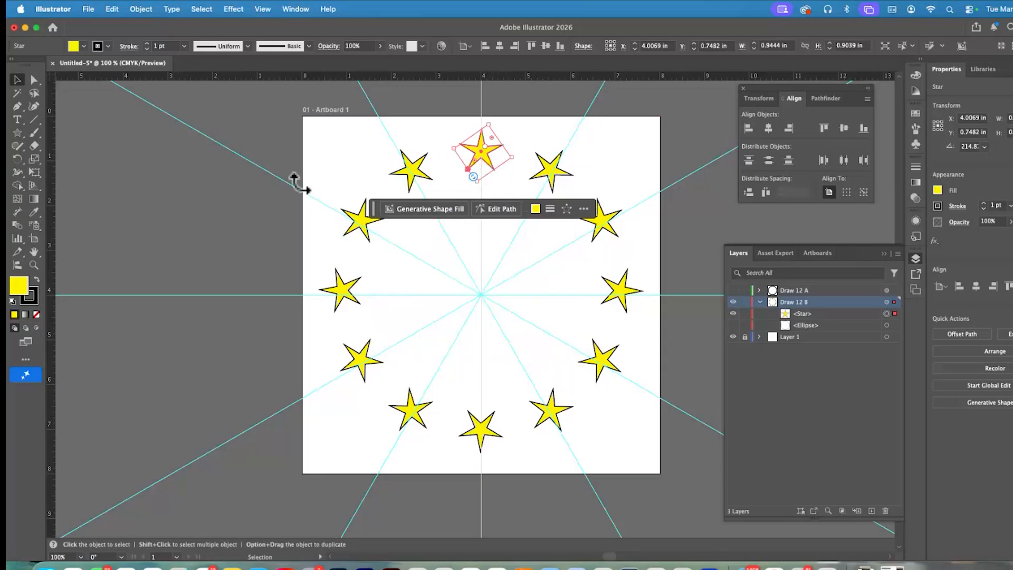
# Draw a yellow hexagon about 0.55 by 0.49 in between the star and the guides' centre, beside the vertical guide
pyautogui.moveTo(20, 132); pyautogui.dragTo(66, 172)
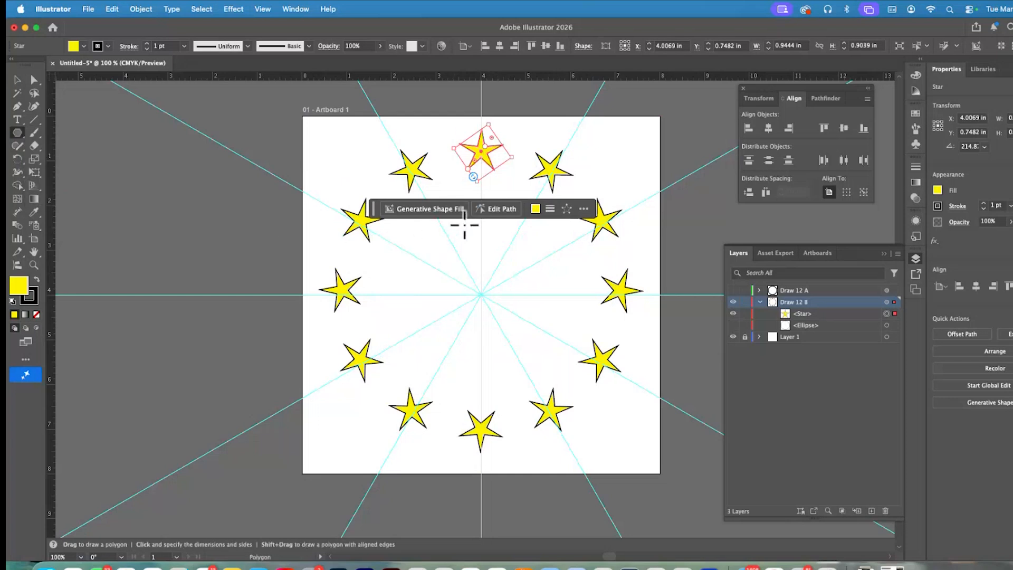
pyautogui.moveTo(475, 230); pyautogui.dragTo(481, 240)
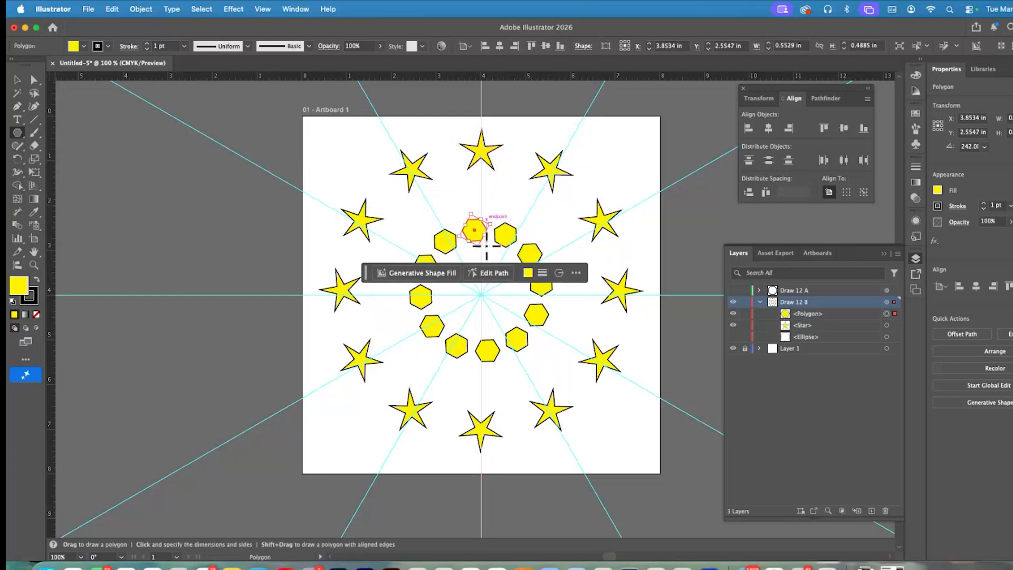
# Fill the hexagon magenta and move it onto the vertical guide, at about X 4.01 in, Y 2.22 in
pyautogui.click(83, 45)
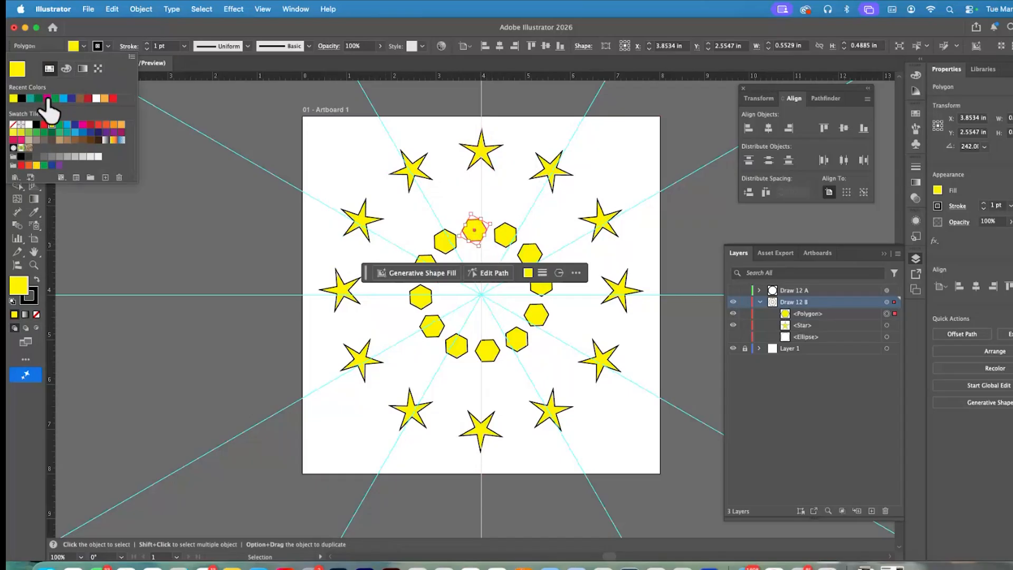
pyautogui.click(83, 124)
pyautogui.click(218, 95)
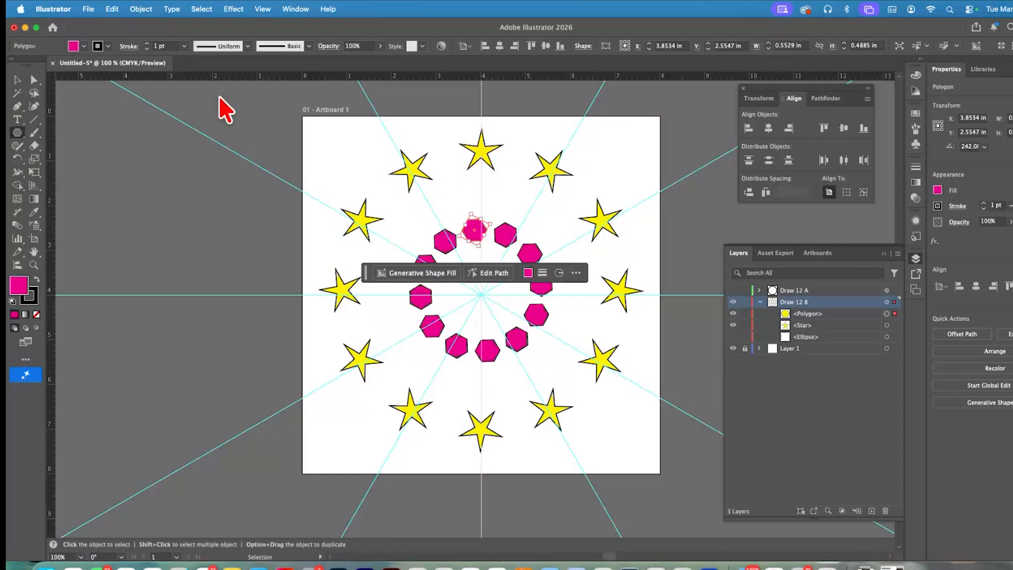
pyautogui.click(17, 79)
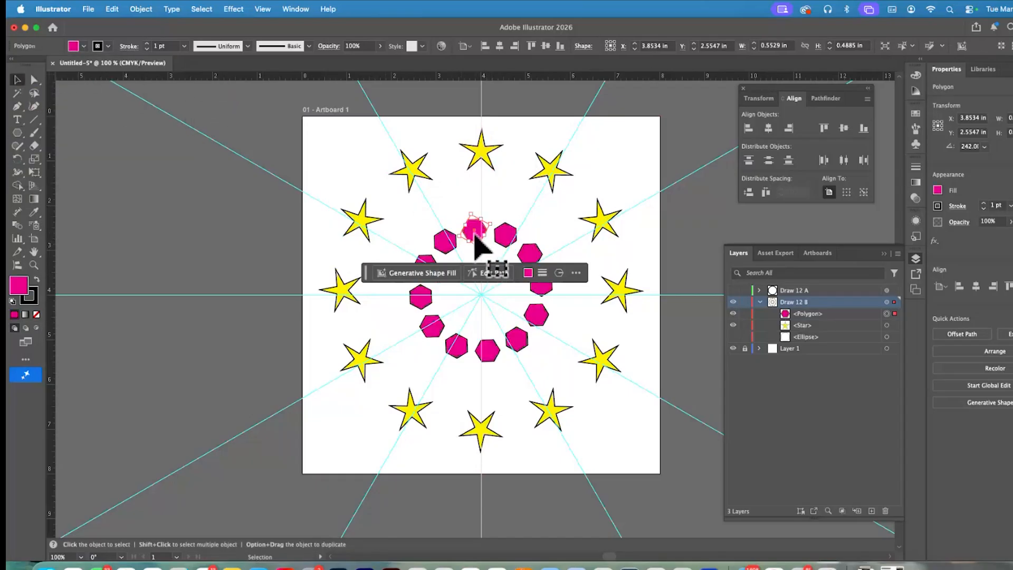
pyautogui.moveTo(475, 235); pyautogui.dragTo(479, 221)
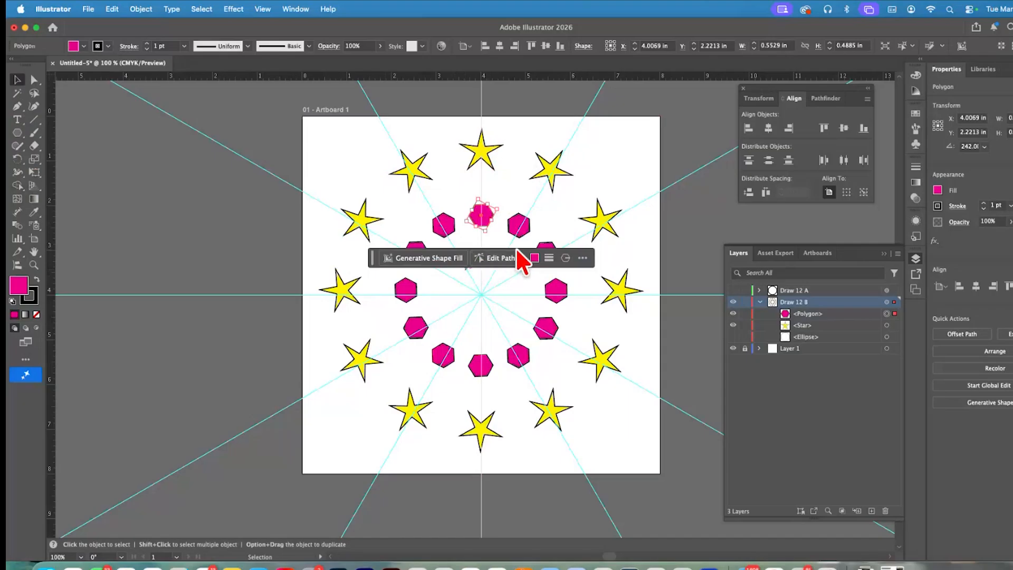
# Set the magenta polygon's side count to 3 and round its corners with a 0.125 in radius
pyautogui.click(566, 259)
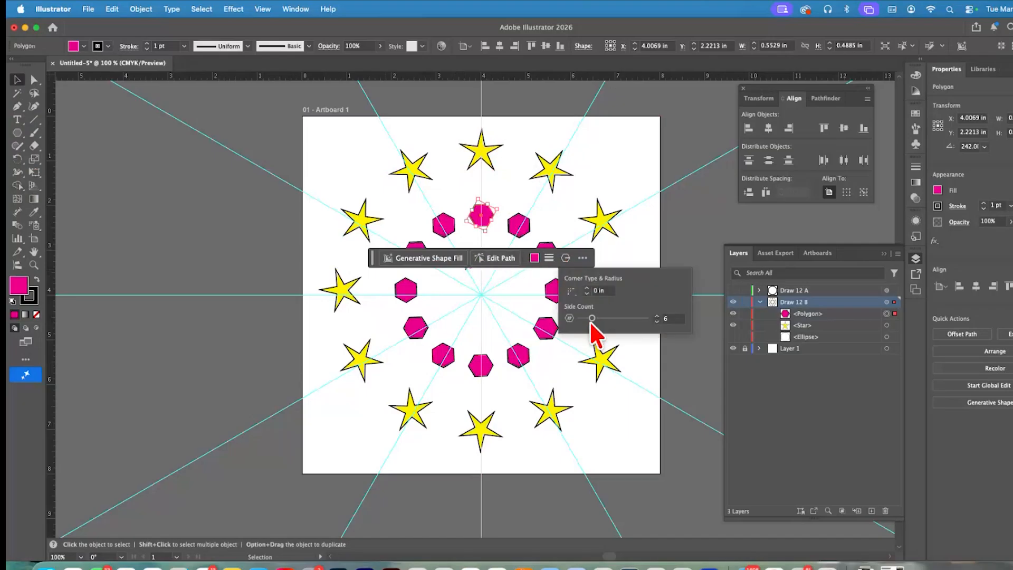
pyautogui.moveTo(592, 318); pyautogui.dragTo(587, 319)
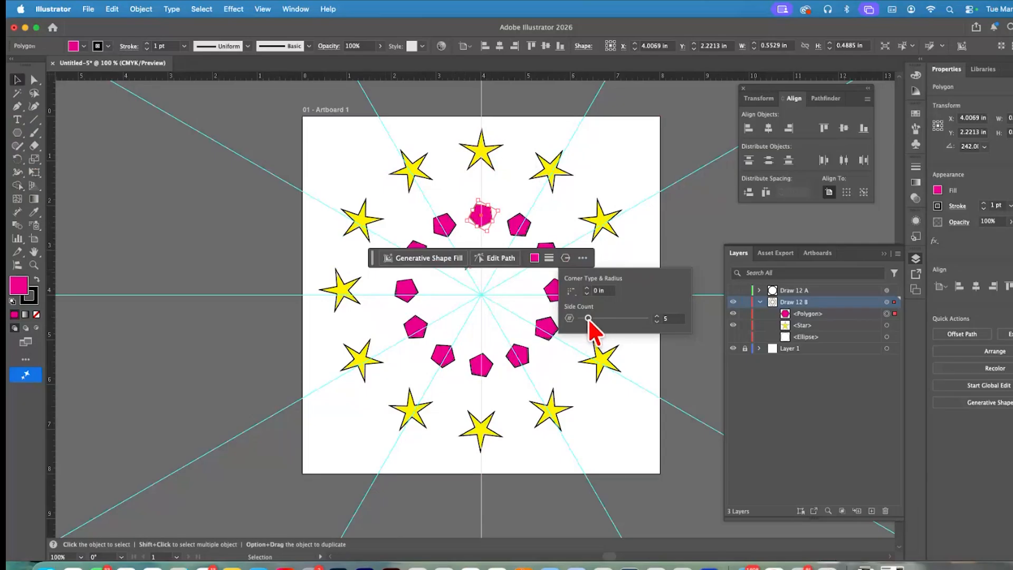
pyautogui.moveTo(588, 319); pyautogui.dragTo(575, 318)
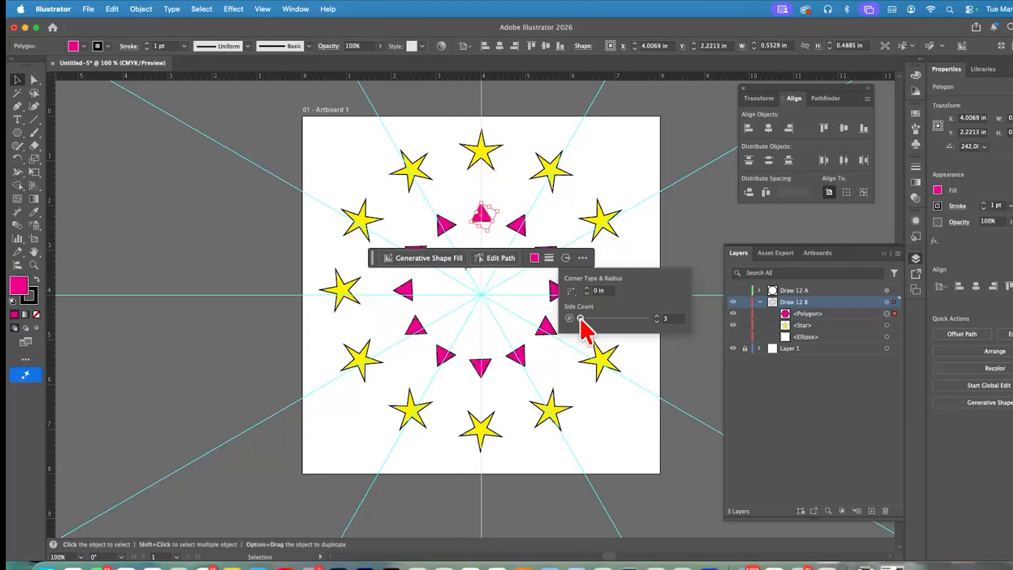
pyautogui.moveTo(580, 318); pyautogui.dragTo(599, 317)
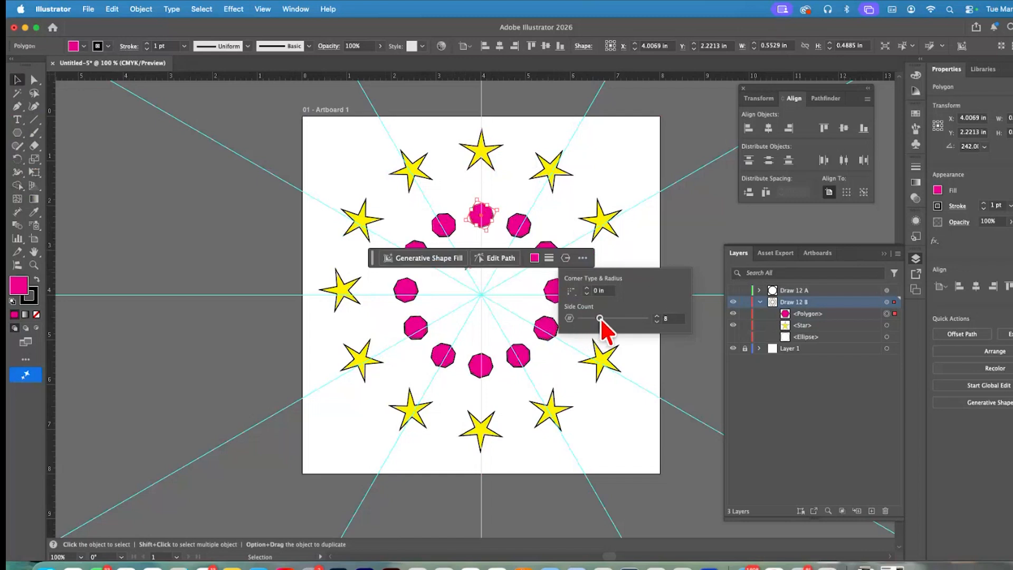
pyautogui.moveTo(600, 320); pyautogui.dragTo(581, 319)
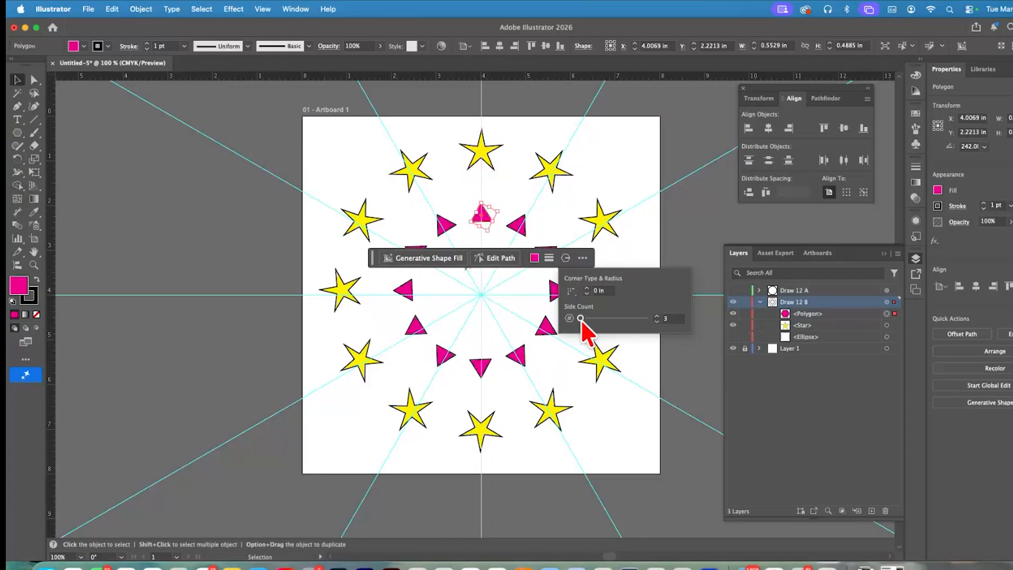
pyautogui.click(586, 288)
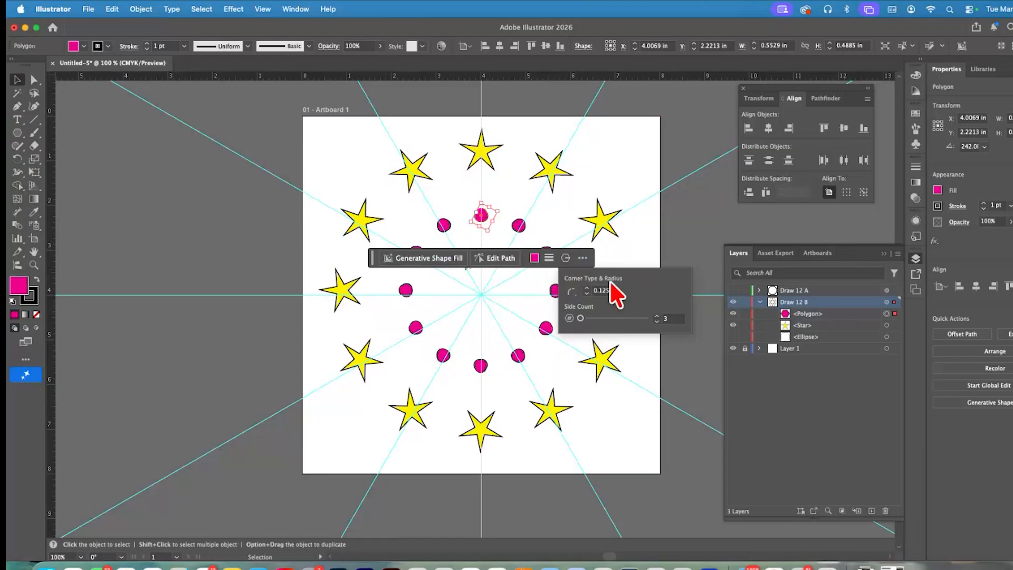
# Try the Pucker & Bloat effect on the original star on the vertical guide with -76% and 112%, and cancel it
pyautogui.click(17, 80)
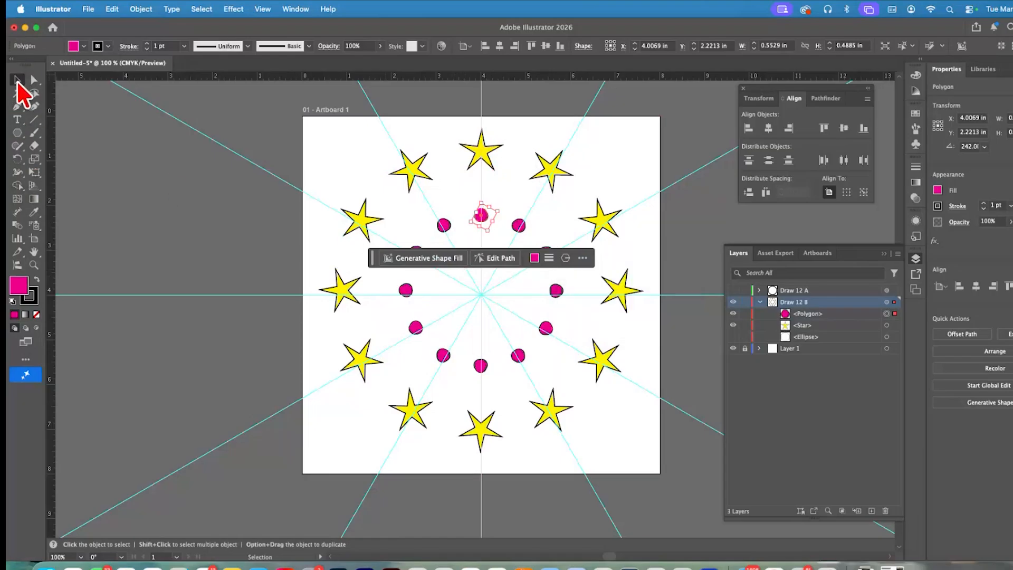
pyautogui.click(487, 155)
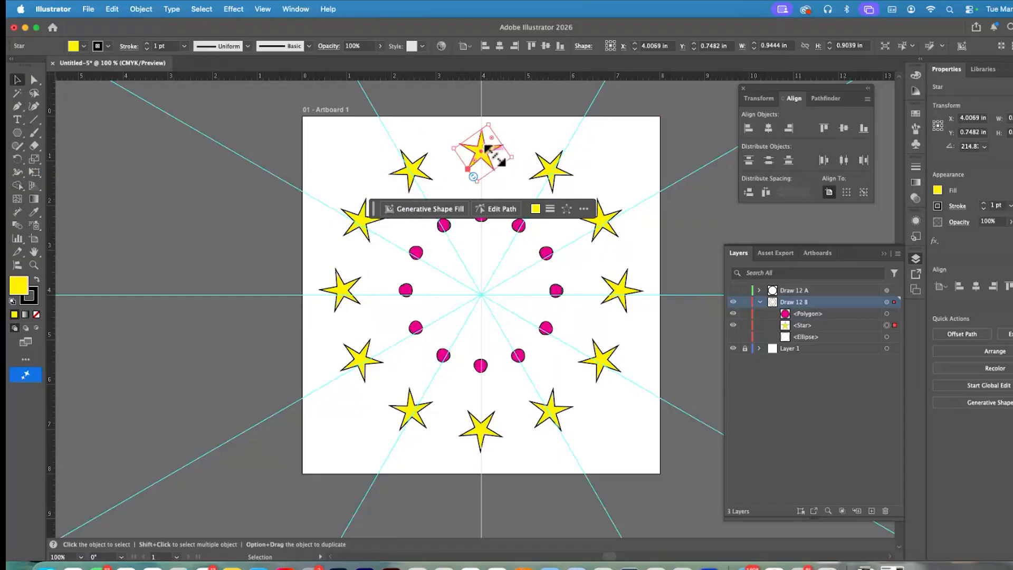
pyautogui.click(234, 7)
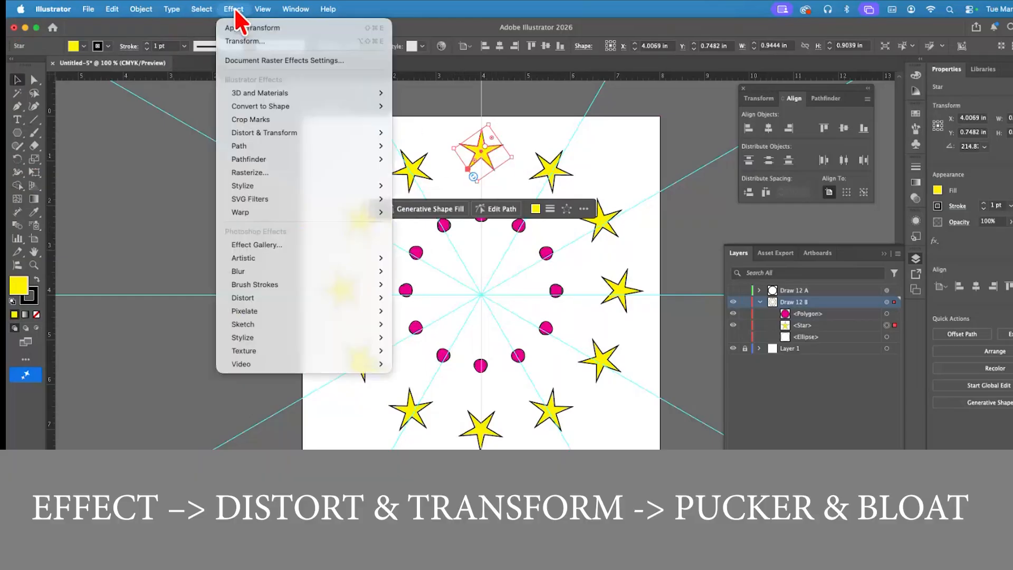
pyautogui.moveTo(269, 137)
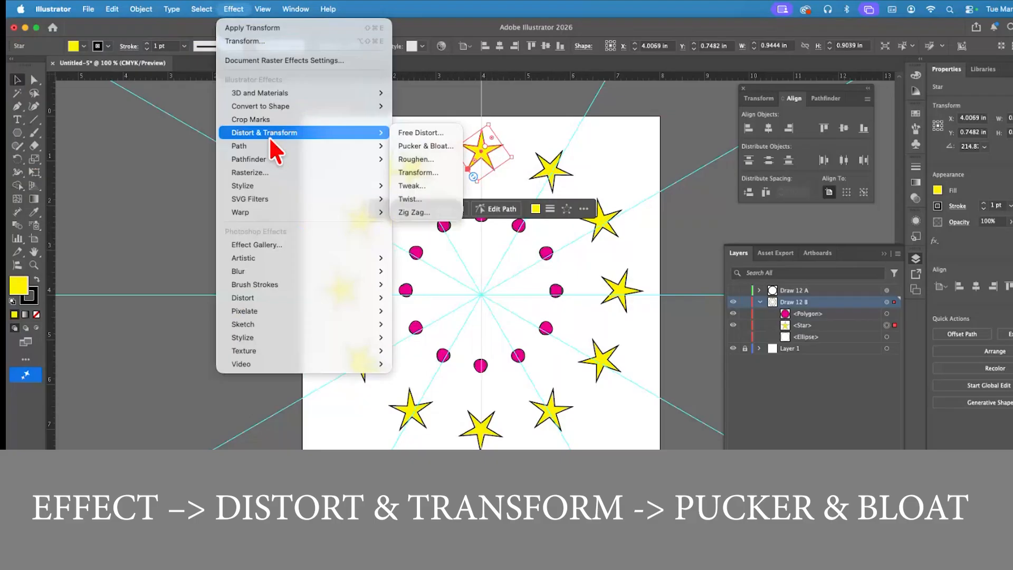
pyautogui.click(414, 151)
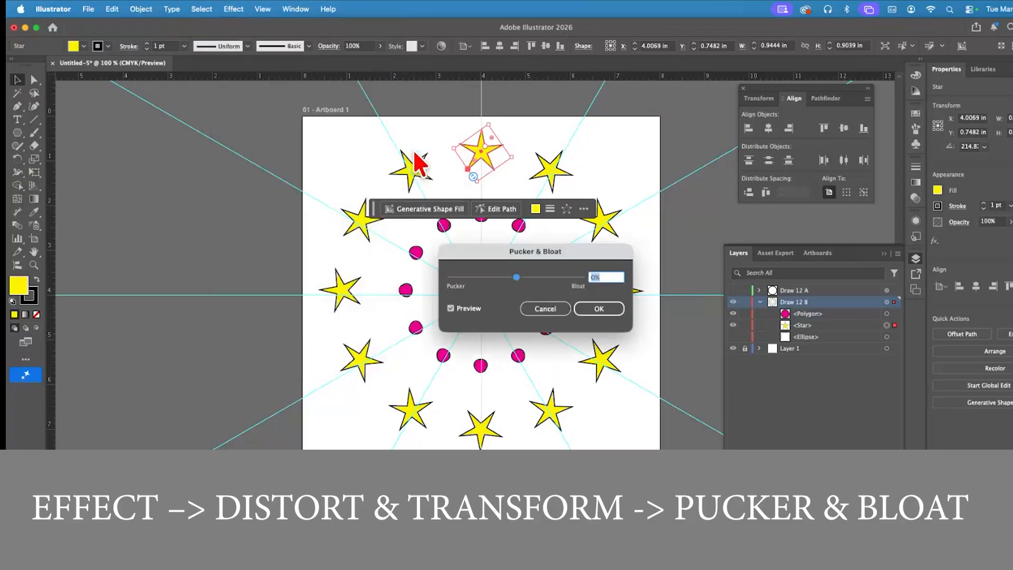
pyautogui.moveTo(429, 252); pyautogui.dragTo(145, 201)
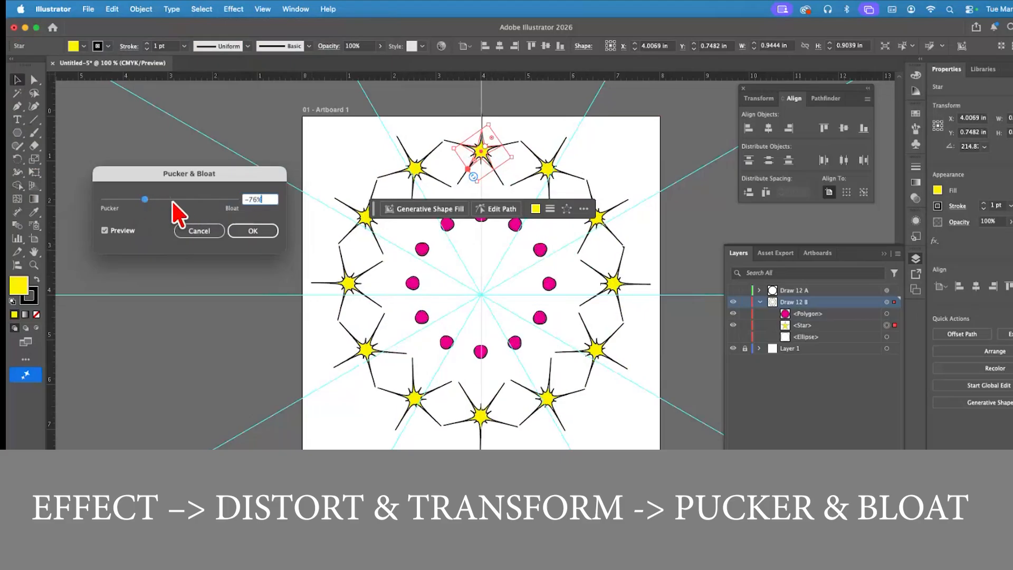
pyautogui.moveTo(191, 199); pyautogui.dragTo(207, 198)
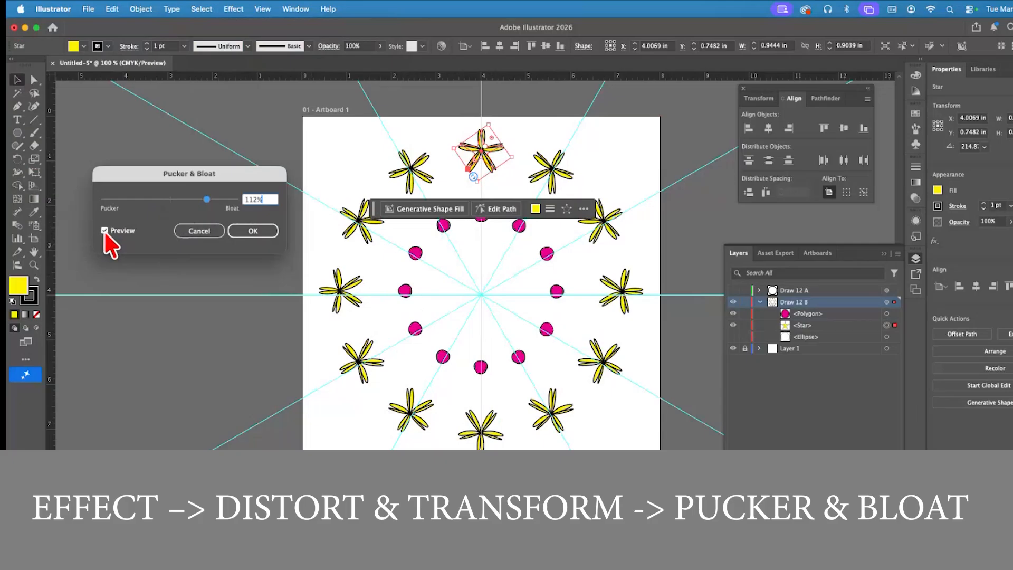
pyautogui.click(195, 232)
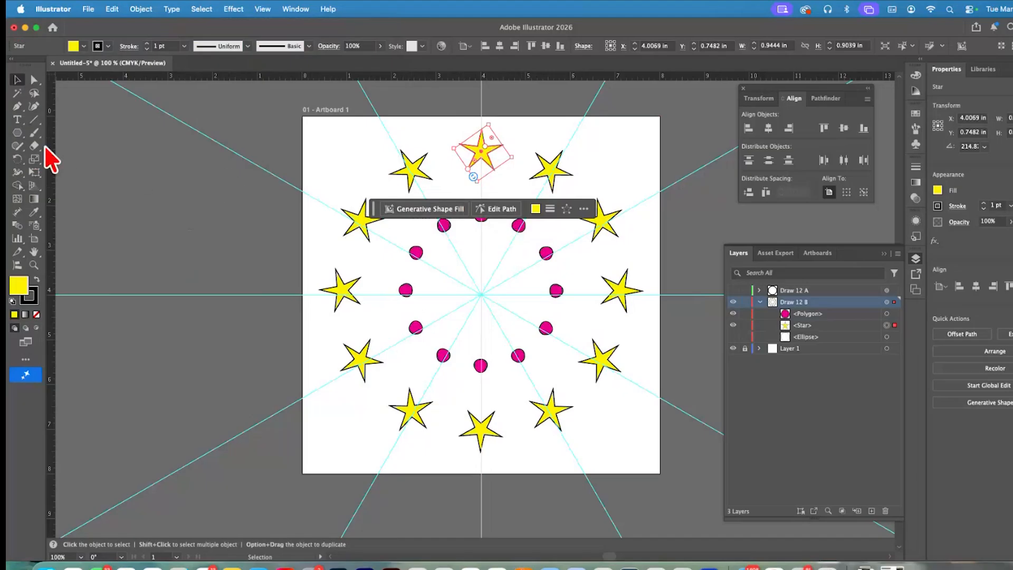
# Paint a long wavy stroke below the original star and a short zigzag stroke ending at the guides' centre with the 5 pt. Round brush
pyautogui.click(34, 133)
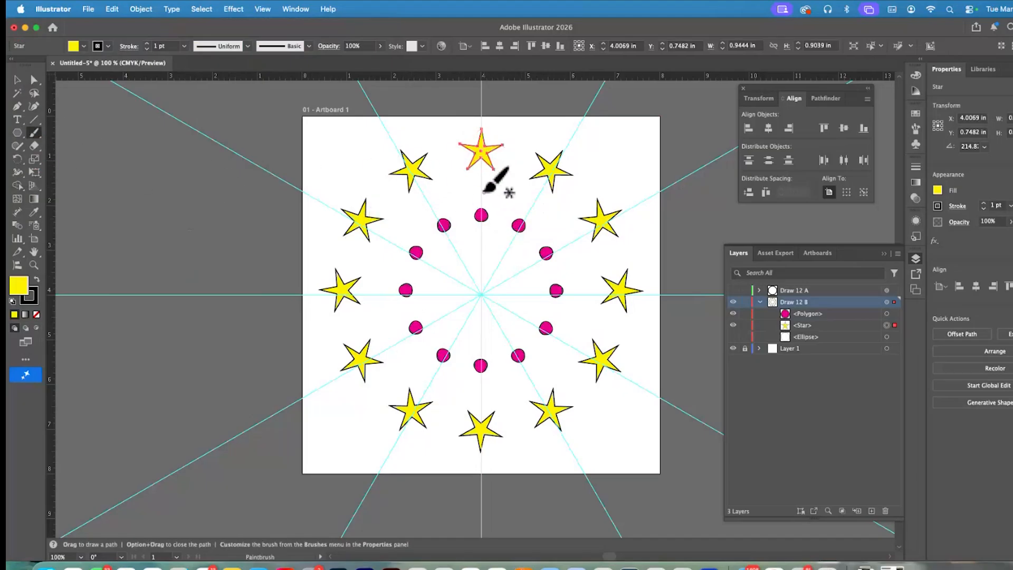
pyautogui.moveTo(487, 181)
pyautogui.mouseDown()
pyautogui.moveTo(488, 228)
pyautogui.moveTo(477, 249)
pyautogui.mouseUp()
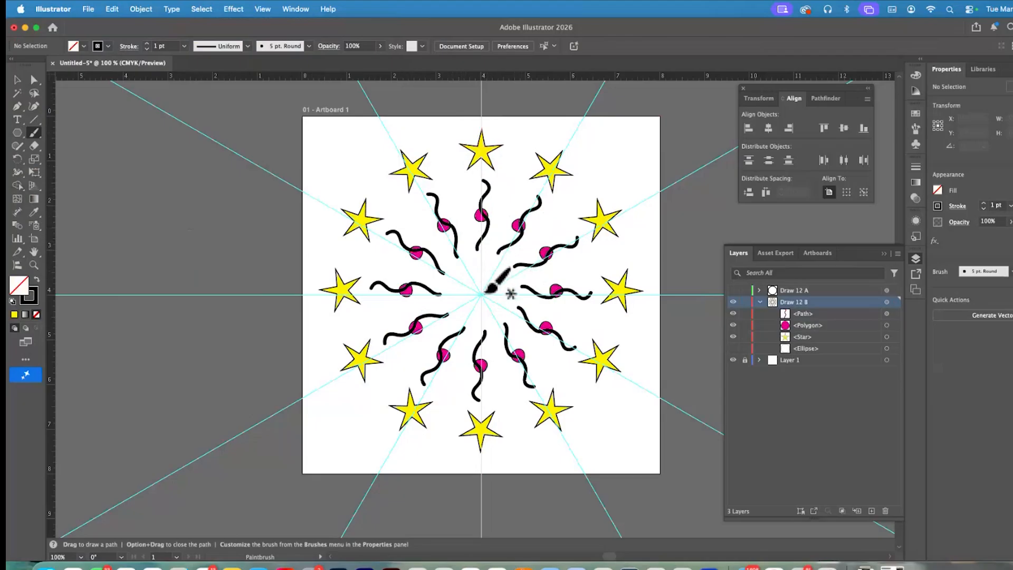
pyautogui.moveTo(474, 264); pyautogui.dragTo(481, 289)
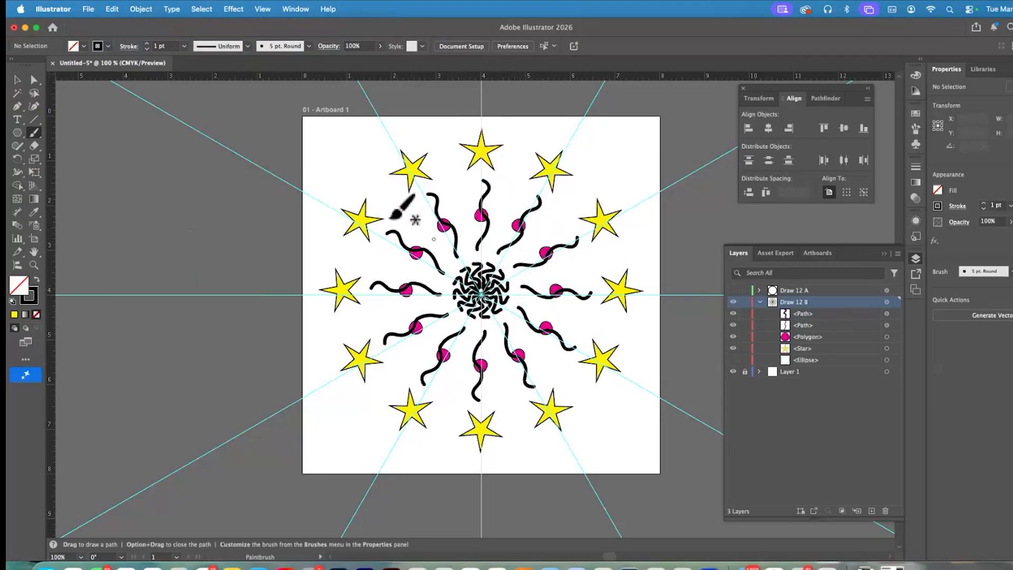
# Delete the long wavy brush stroke that crosses the magenta shape
pyautogui.press('v')
pyautogui.click(485, 193)
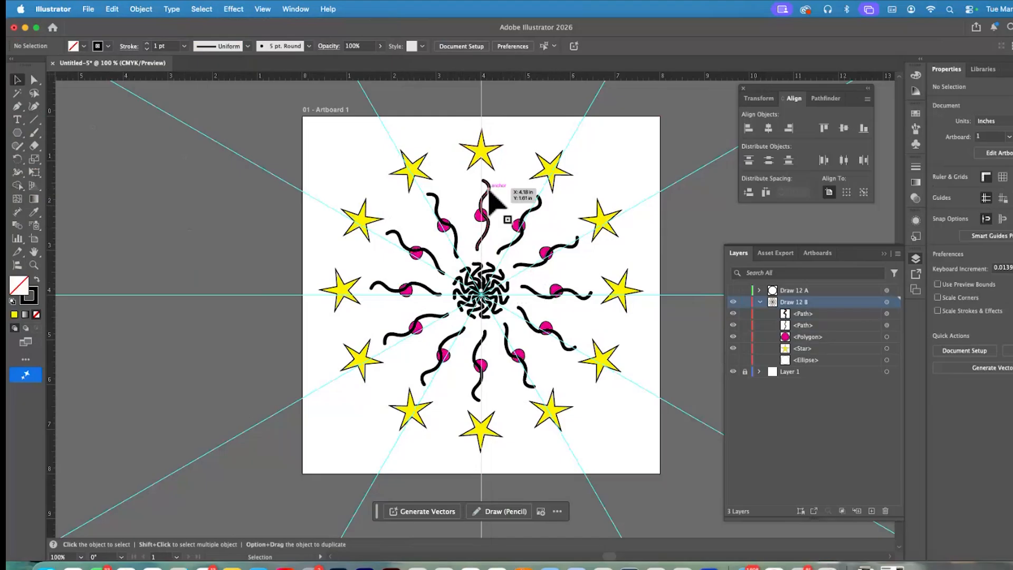
pyautogui.press('Delete')
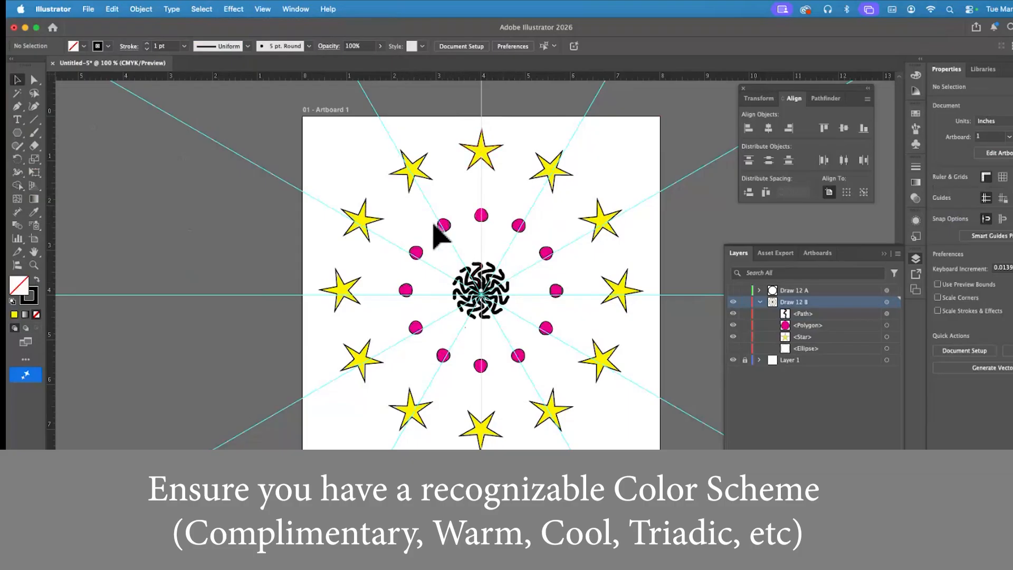
# Change the fill of the small rounded polygon on the vertical guide to orange
pyautogui.hscroll(2, 475, 221)
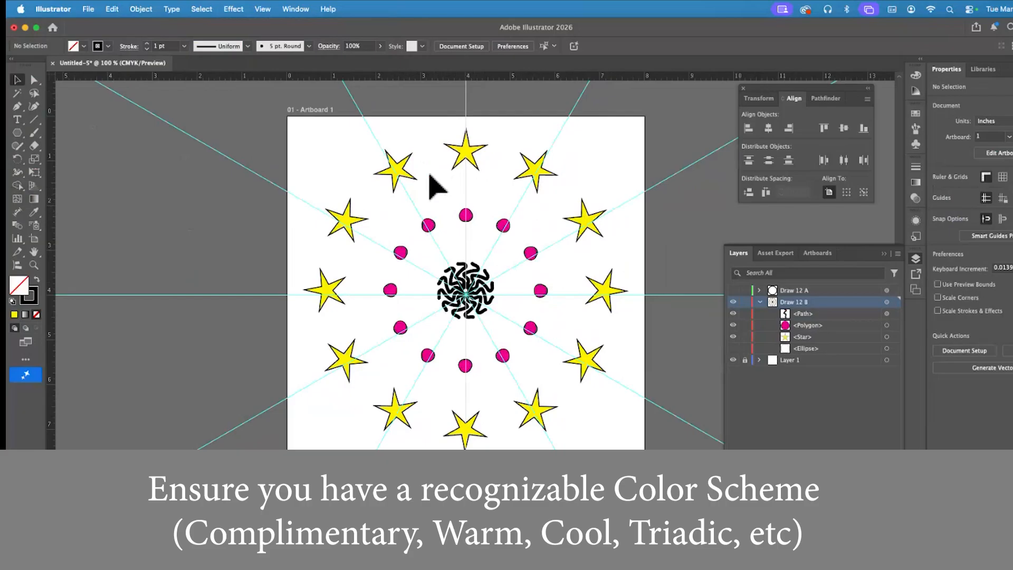
pyautogui.click(467, 215)
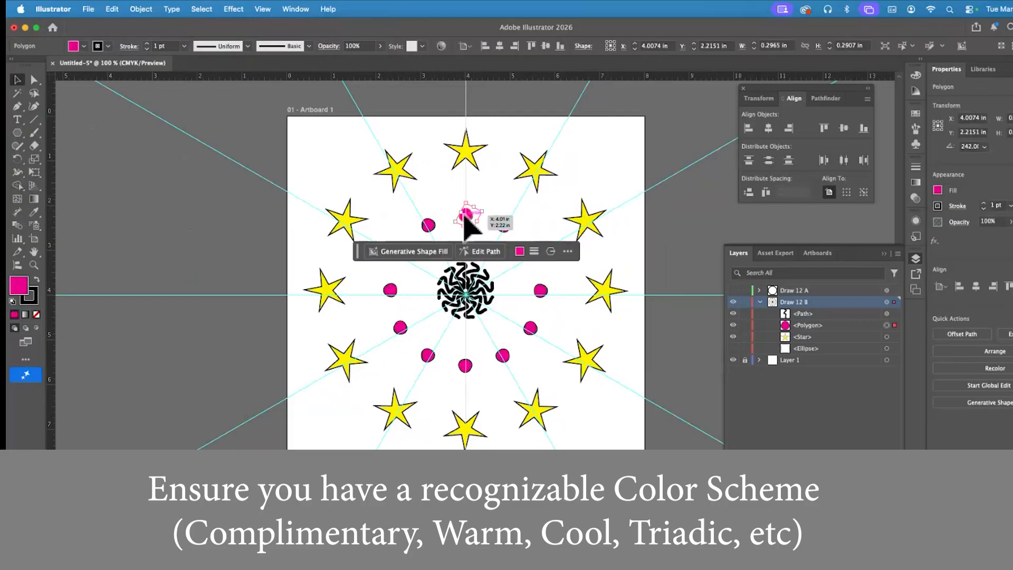
pyautogui.click(82, 46)
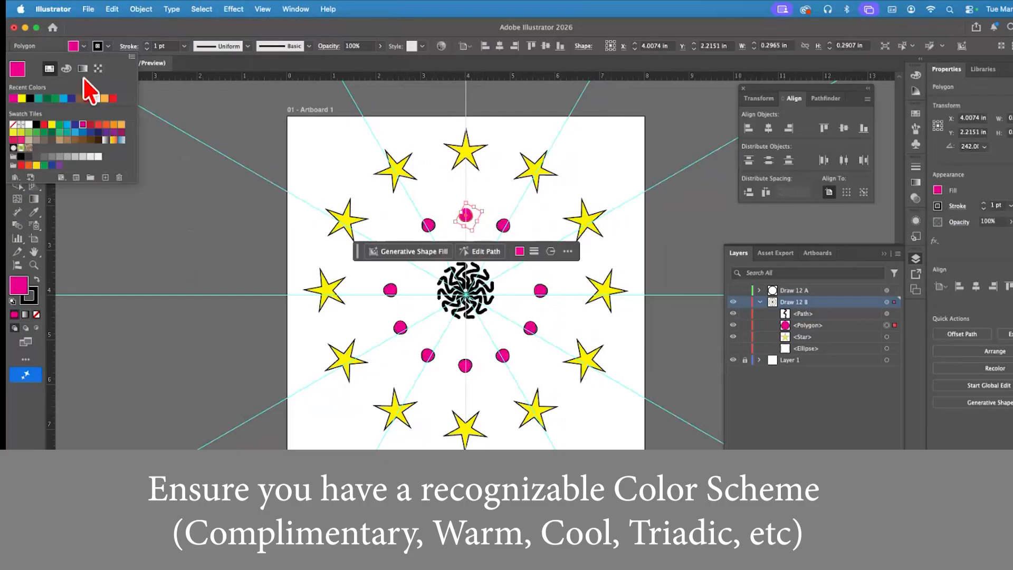
pyautogui.click(106, 124)
pyautogui.click(463, 187)
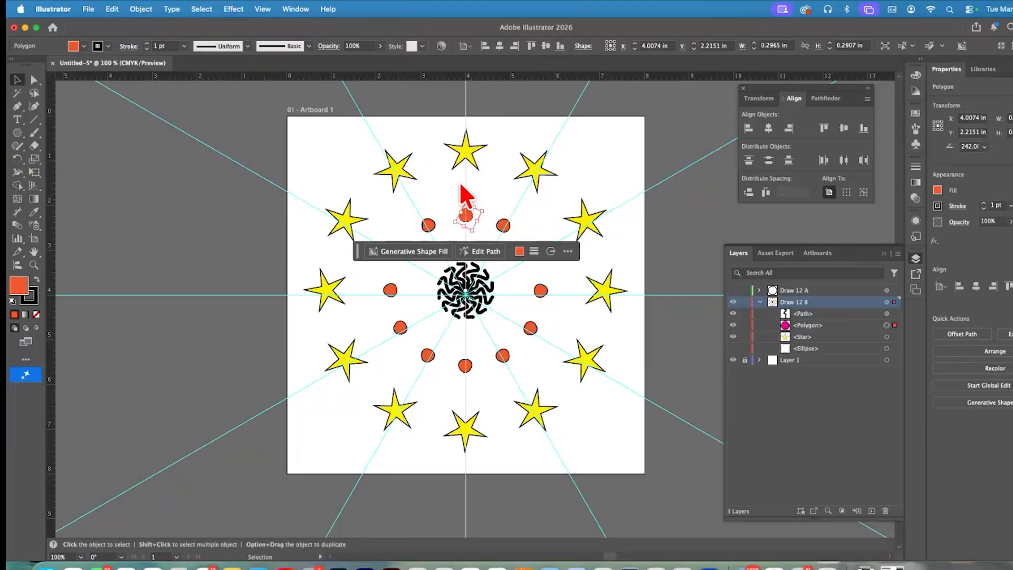
# Draw a hexagon about 0.61 by 0.66 in just below the original star, beside the vertical guide, and fill it red
pyautogui.click(17, 133)
pyautogui.moveTo(452, 182); pyautogui.dragTo(467, 196)
pyautogui.press('v')
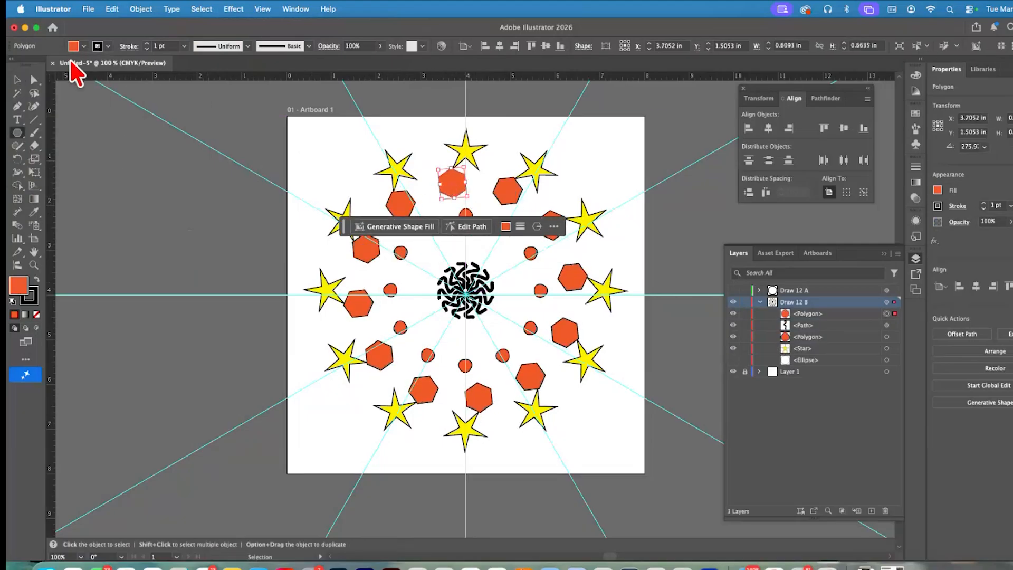
pyautogui.click(83, 46)
pyautogui.click(122, 99)
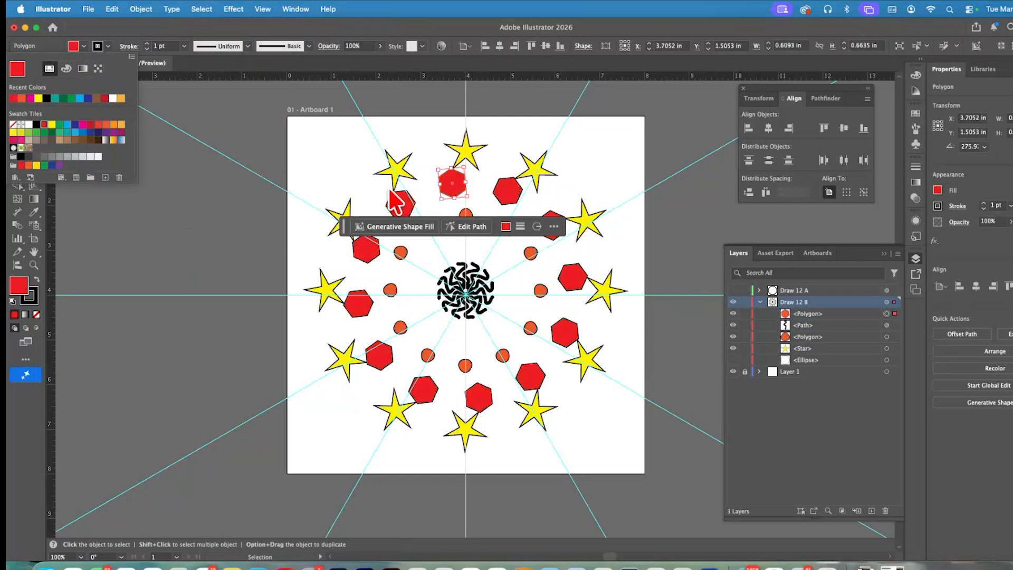
# Move the red hexagon away from the vertical guide to about X 3.48 in, Y 1.63 in, and make "Draw 12 A" the active layer
pyautogui.click(454, 185)
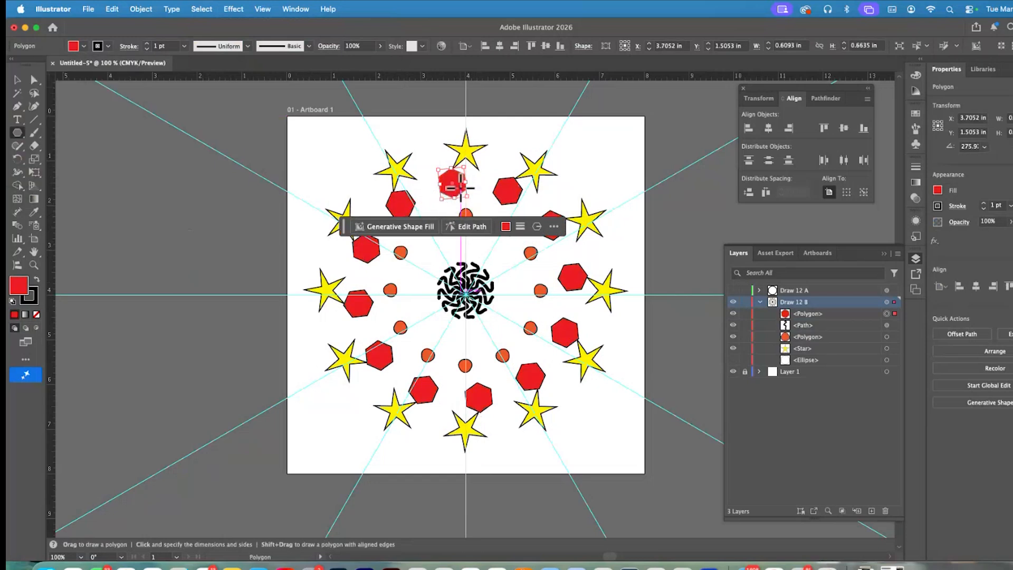
pyautogui.click(17, 79)
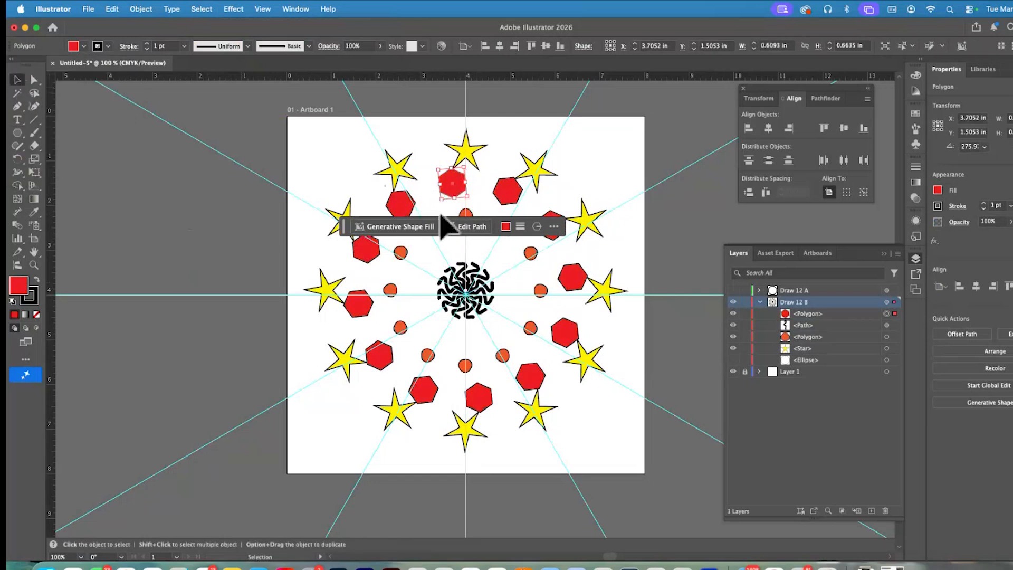
pyautogui.moveTo(462, 193); pyautogui.dragTo(448, 193)
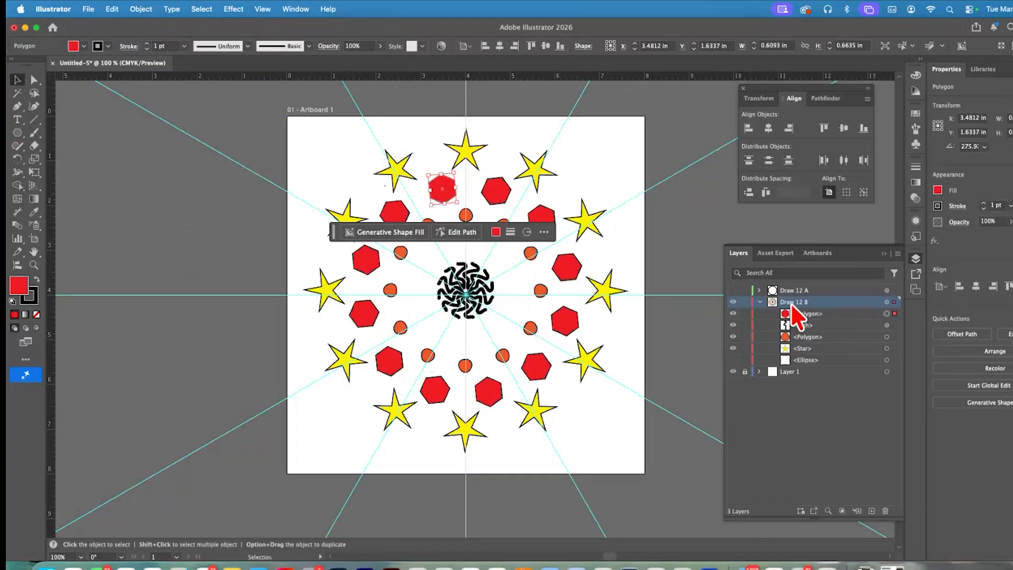
pyautogui.click(810, 292)
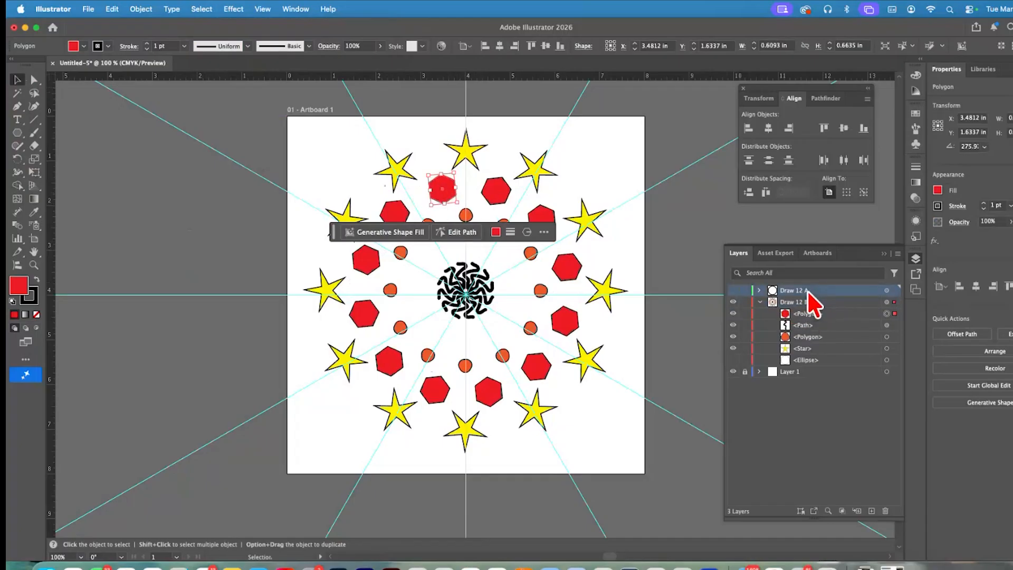